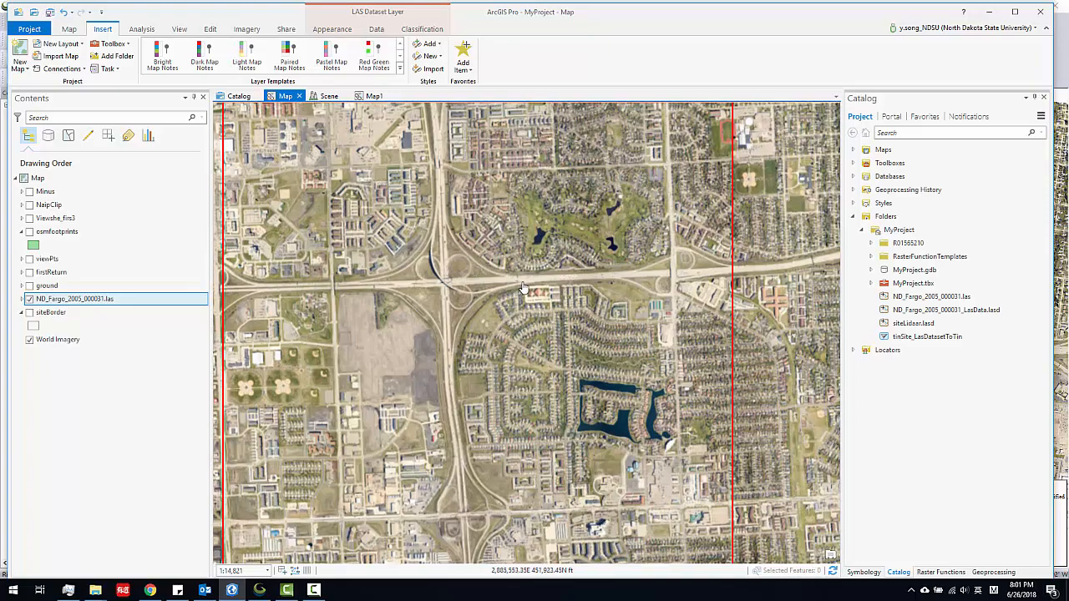
- Examine the lidar tile's extent over the World Imagery basemap in the map view
scroll(494, 281, "down", 3)
scroll(494, 286, "up", 5)
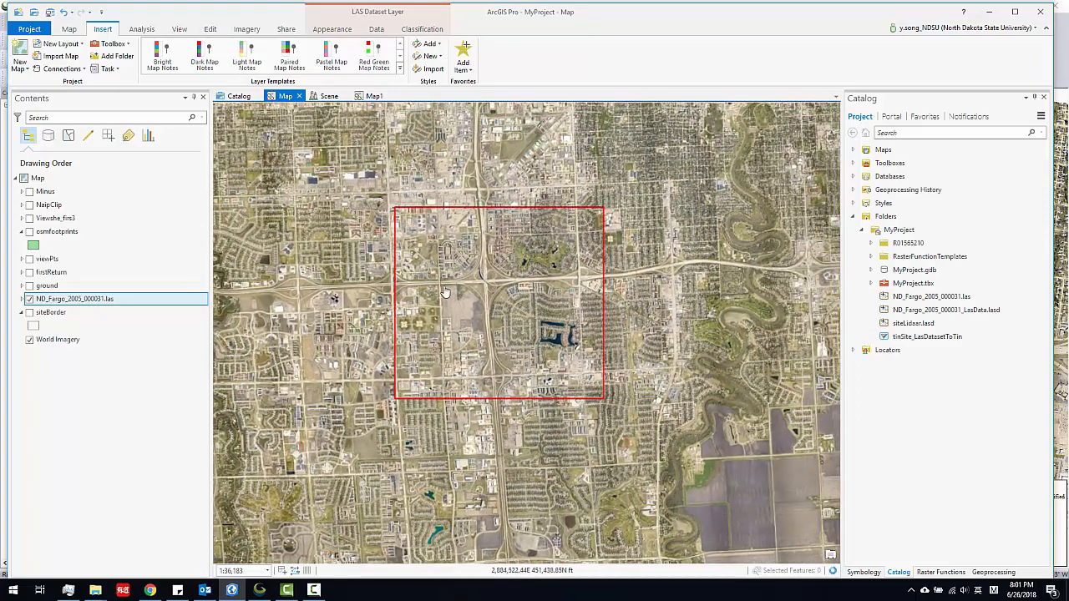
scroll(516, 280, "down", 2)
scroll(516, 280, "down", 1)
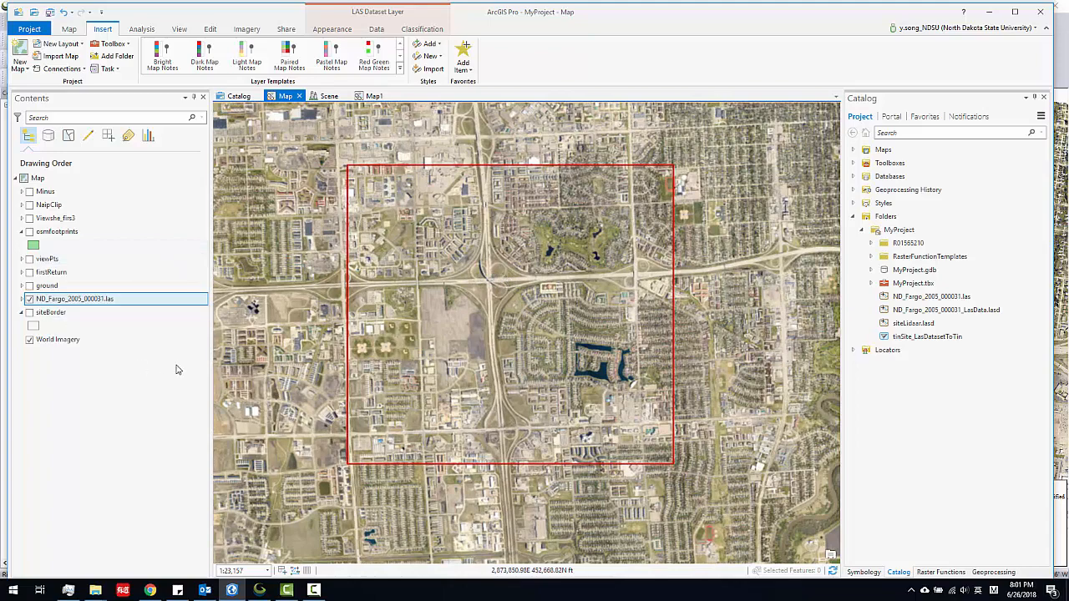
- Switch to Global Mapper and view the point cloud colored by classification
left_click(260, 590)
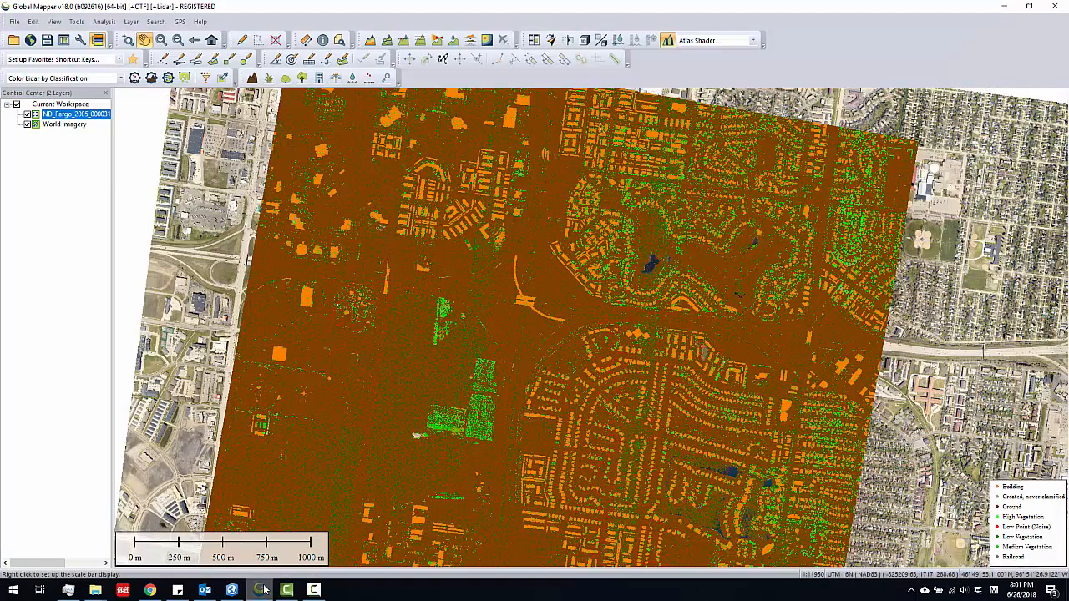
left_click_drag(461, 426, 433, 431)
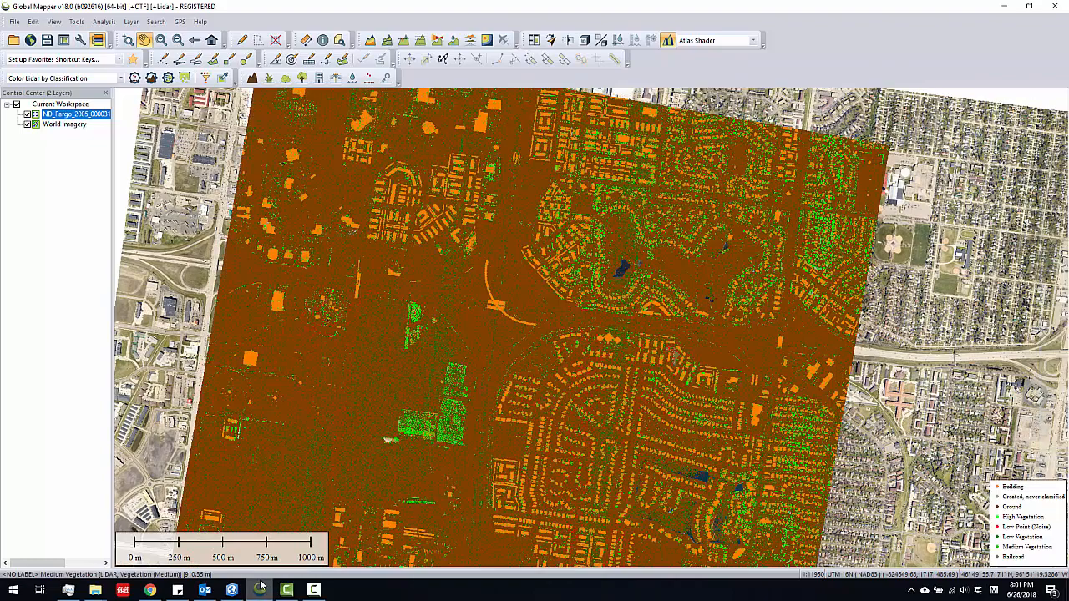
mouse_move(288, 591)
- Switch to ArcGIS Pro and inspect the ND_Fargo_2005_000031.las points close up around the highway interchange
left_click(231, 589)
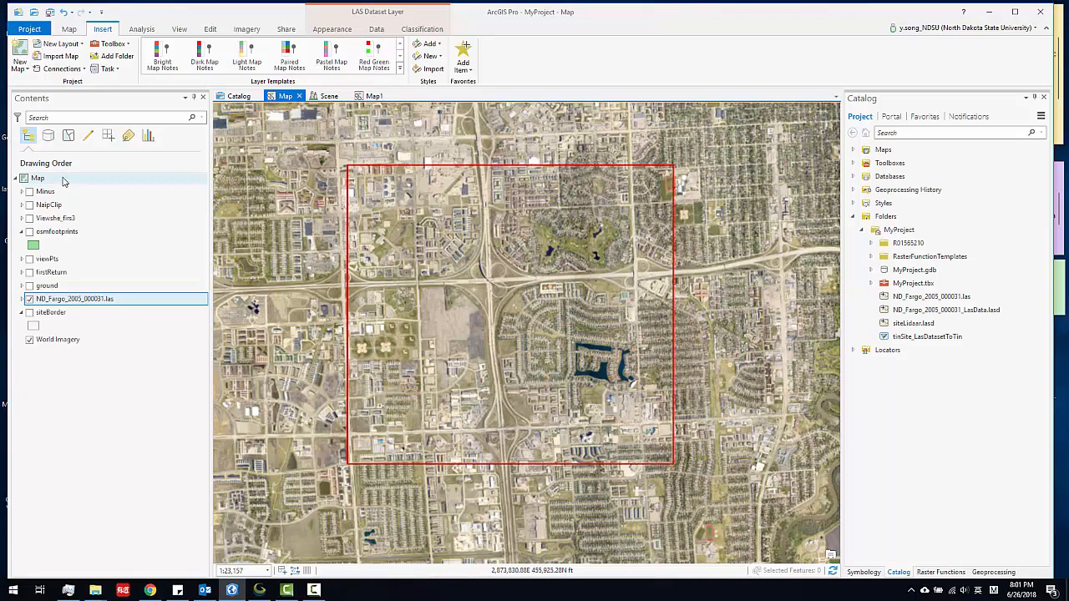
scroll(398, 241, "up", 4)
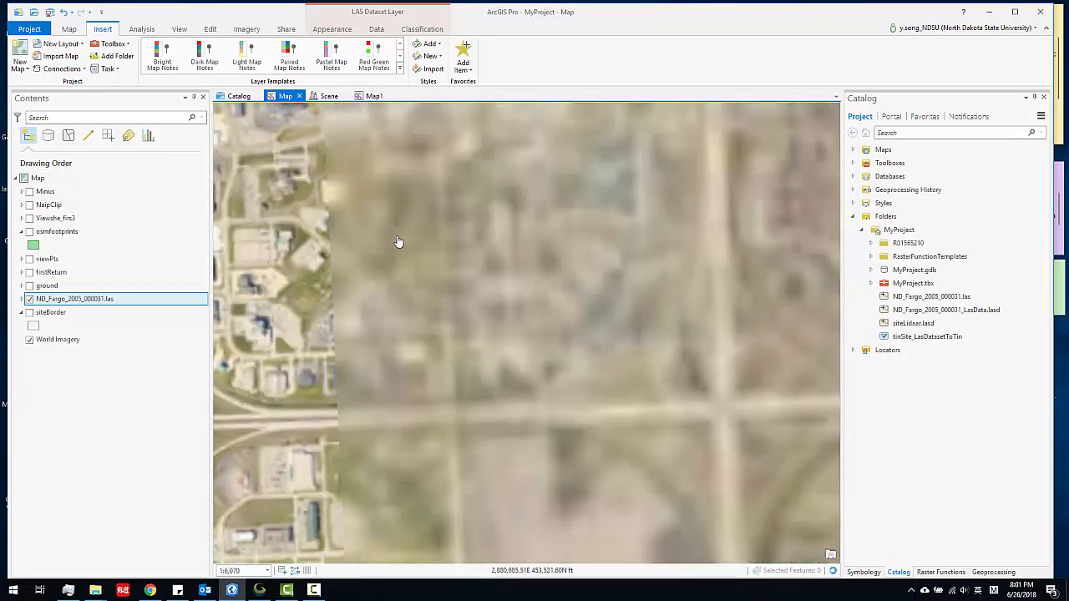
scroll(399, 241, "down", 1)
left_click_drag(406, 250, 462, 246)
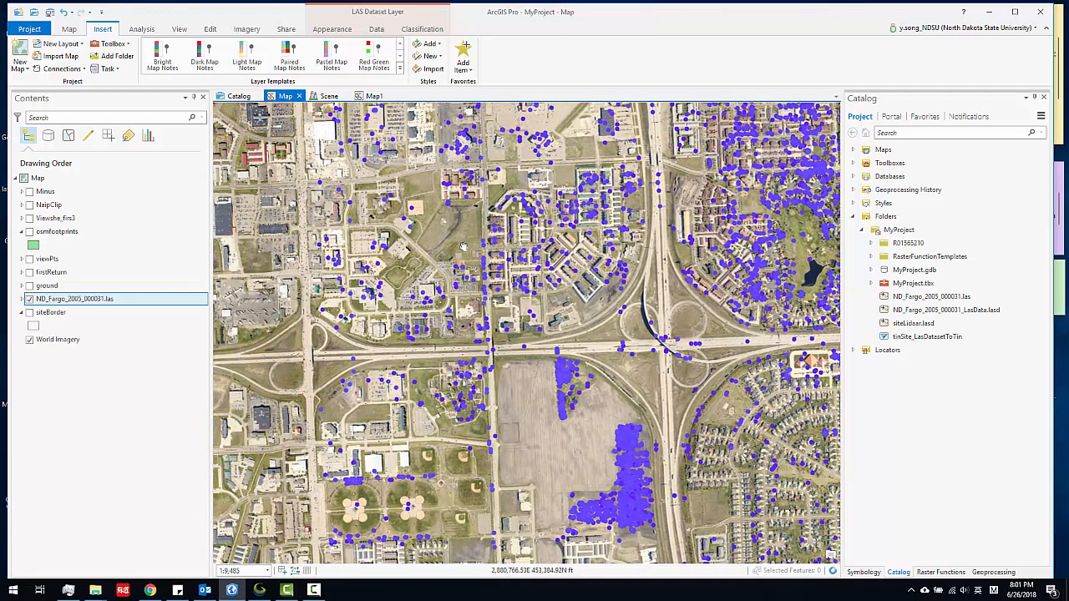
scroll(442, 253, "down", 1)
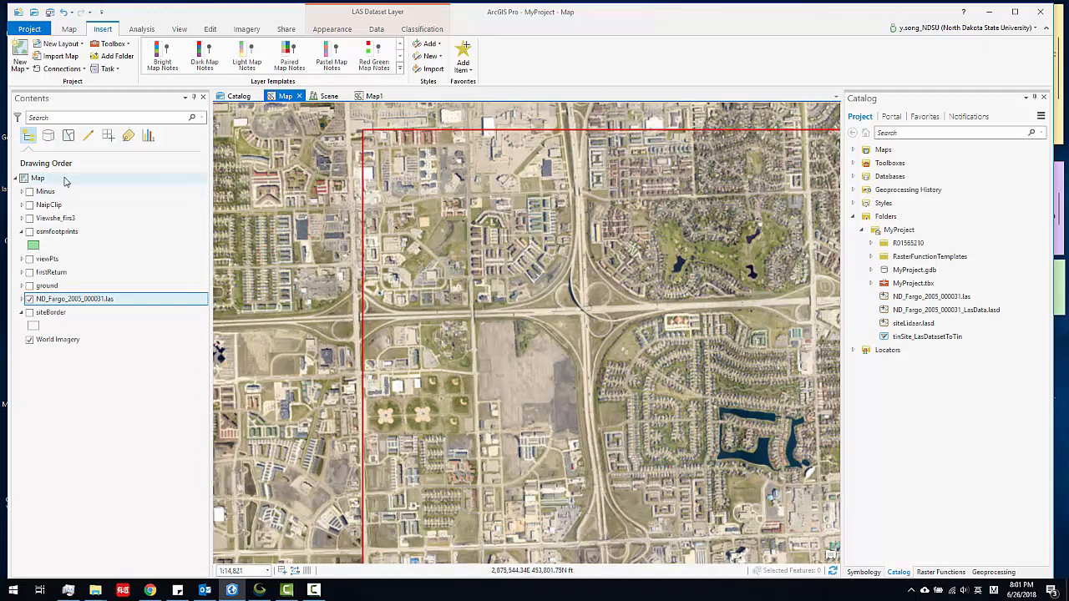
- Check the map's coordinate system and the option to save it as a projection file, leaving its properties unchanged
left_click(51, 178)
right_click(51, 178)
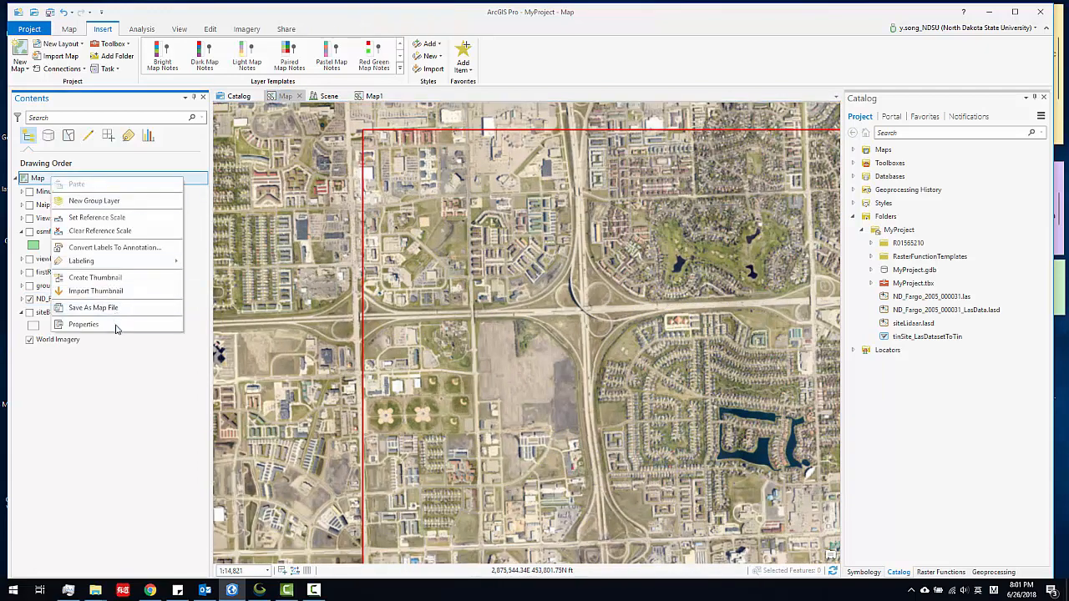
left_click(83, 324)
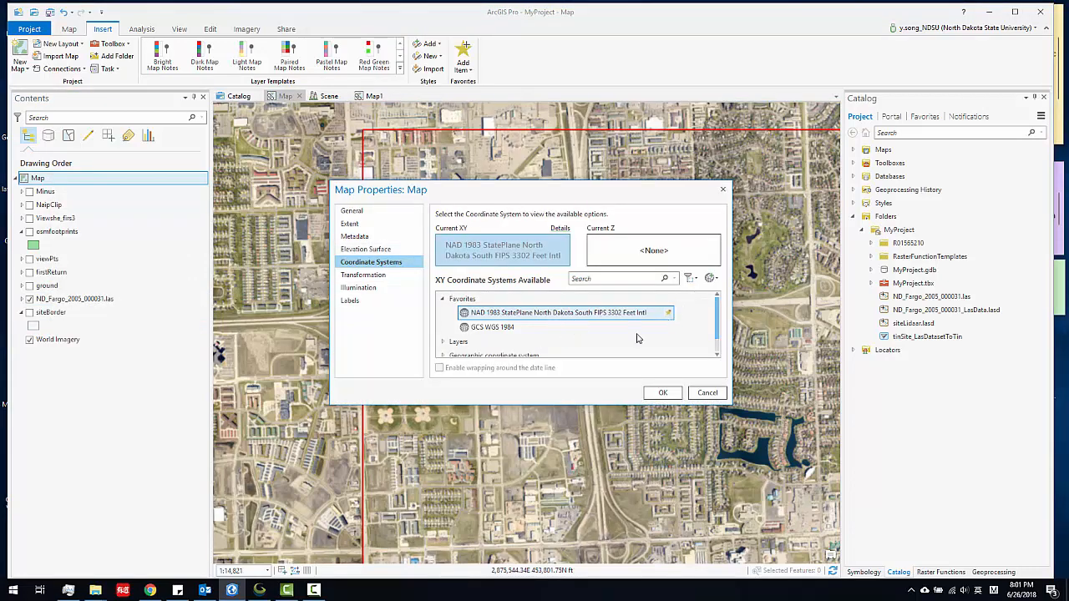
right_click(508, 318)
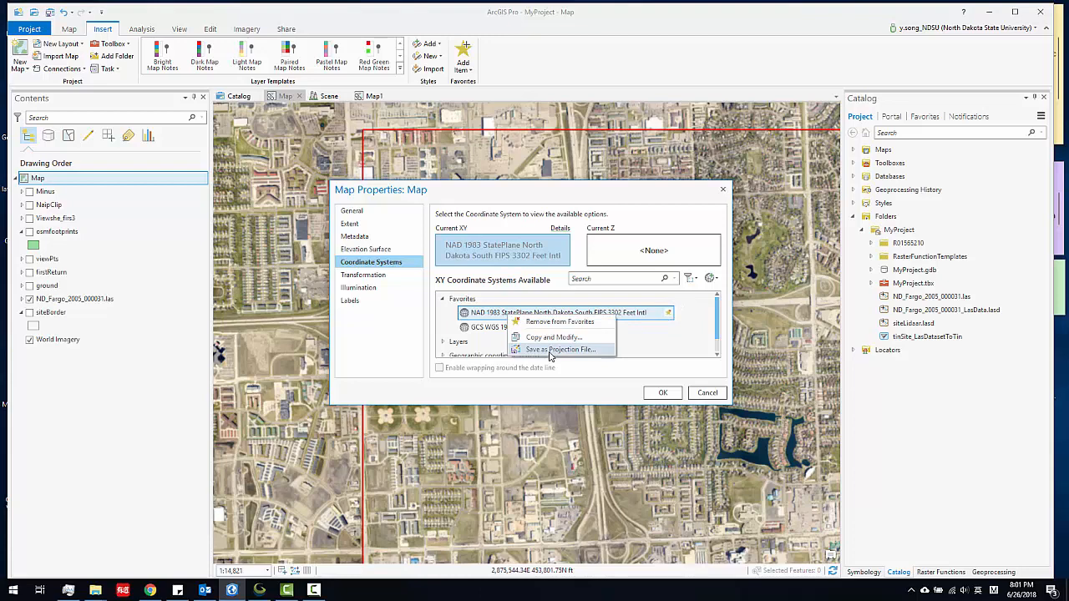
left_click(707, 394)
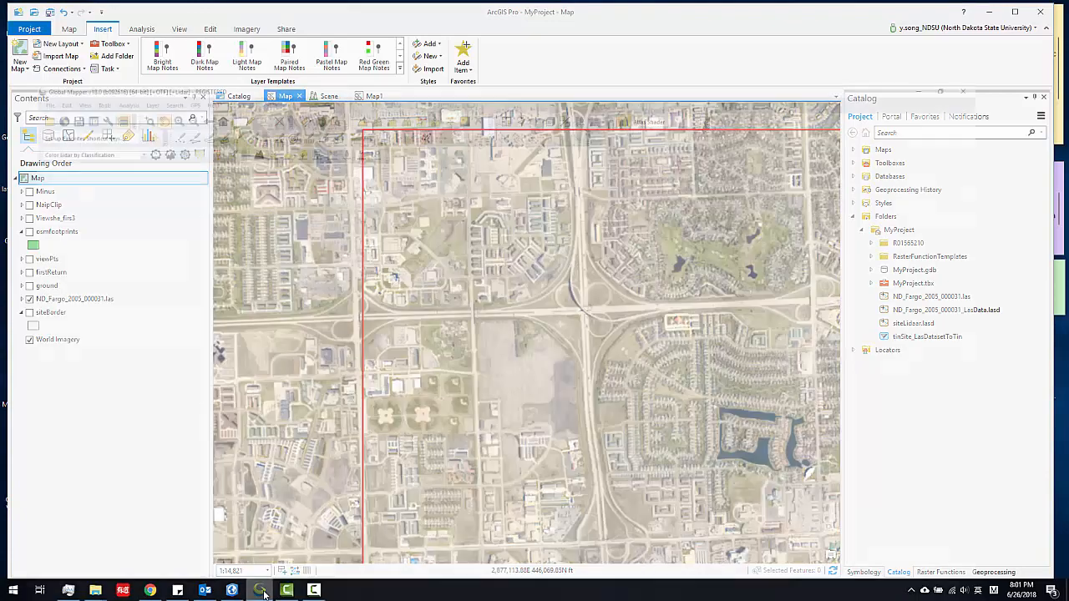
- Switch to Global Mapper and start loading ND_Fargo_2005_000031.las to review its projection settings, without completing the import
left_click(260, 589)
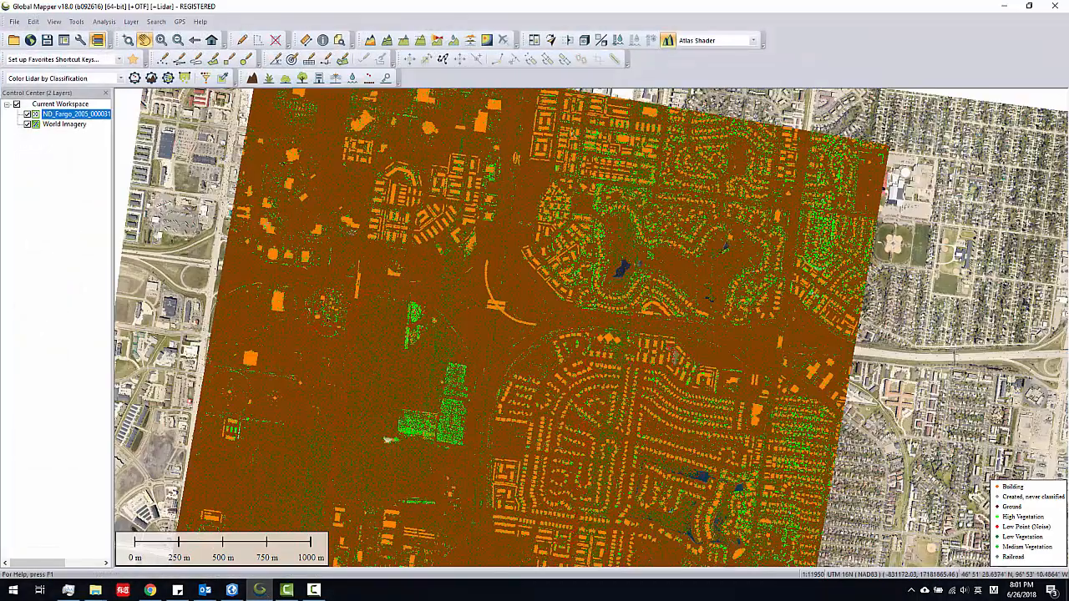
left_click(13, 40)
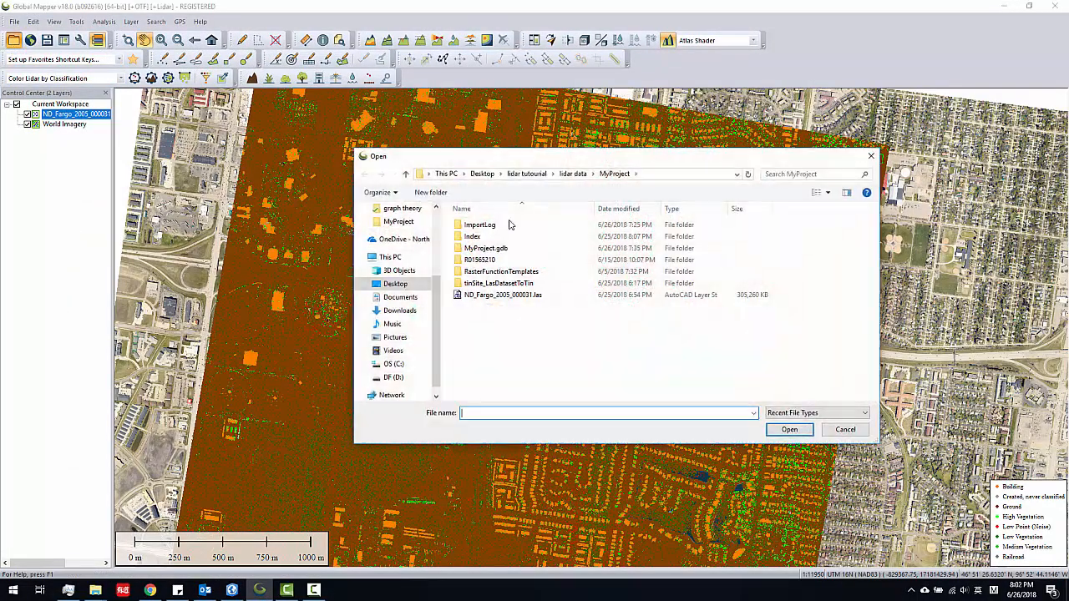
left_click(528, 297)
left_click(789, 430)
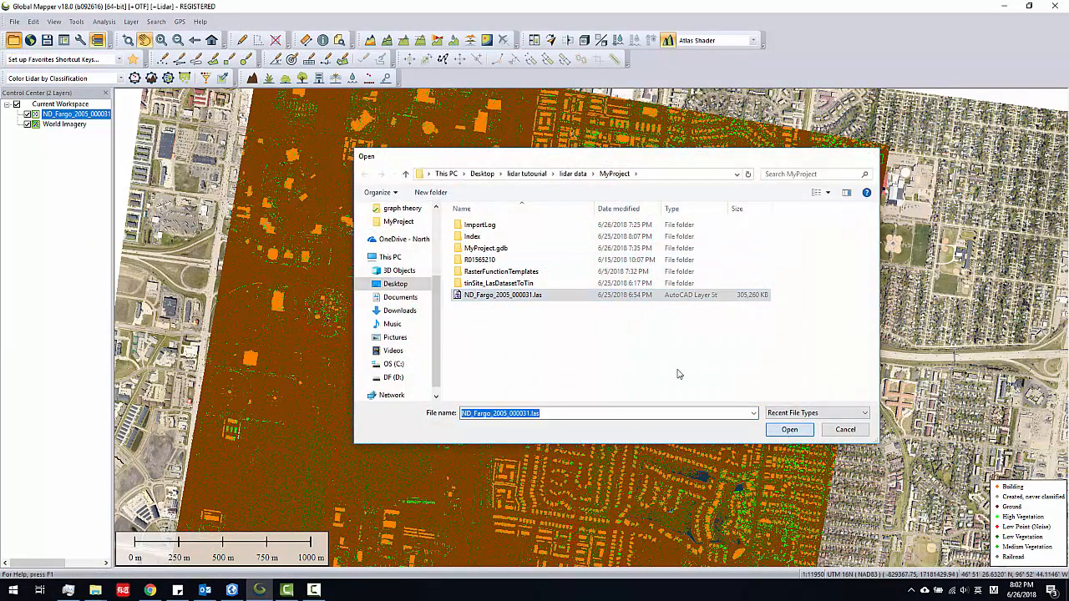
left_click(573, 323)
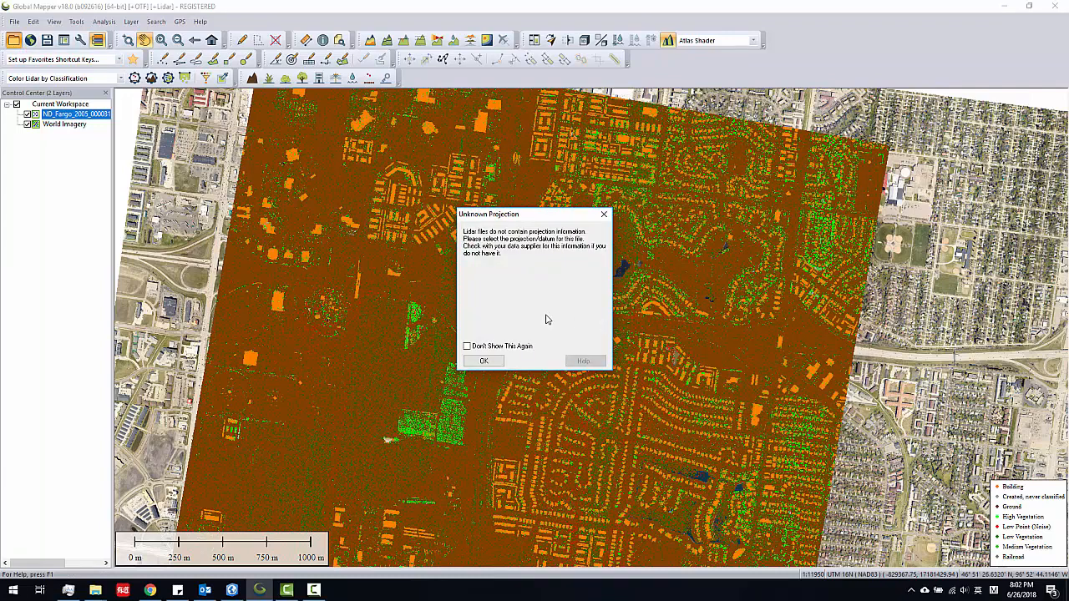
left_click(499, 362)
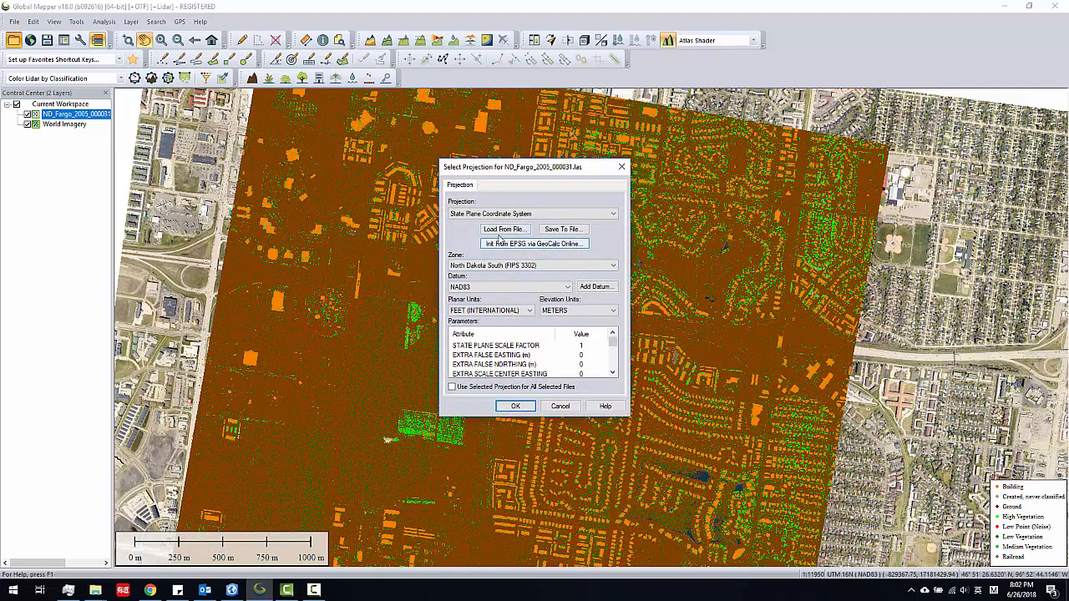
left_click(622, 167)
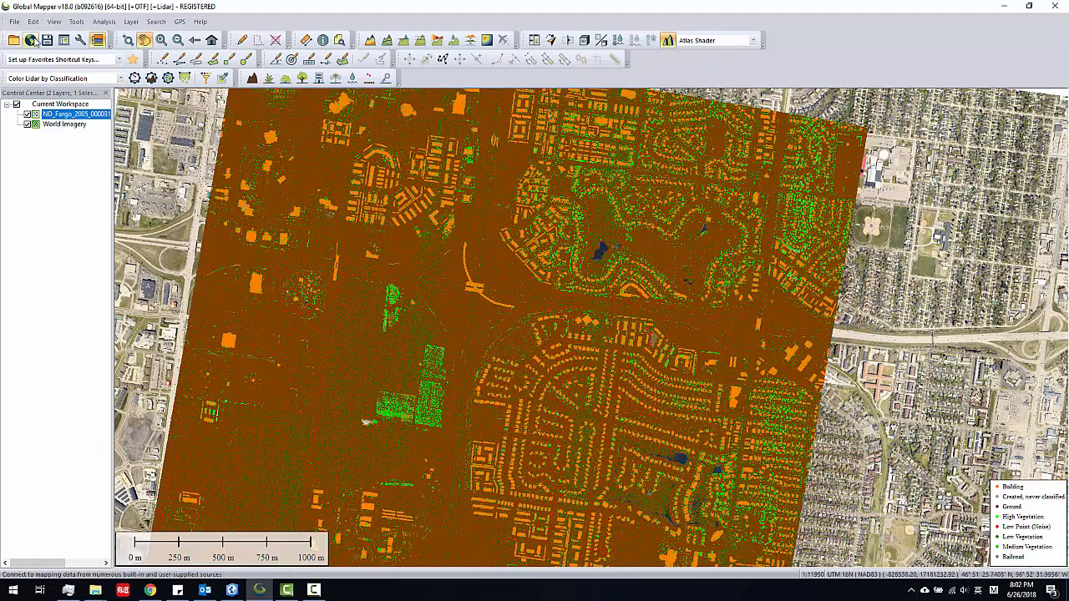
- Look at the online data sources and briefly hide the lidar layer to examine the World Imagery beneath it
left_click(30, 40)
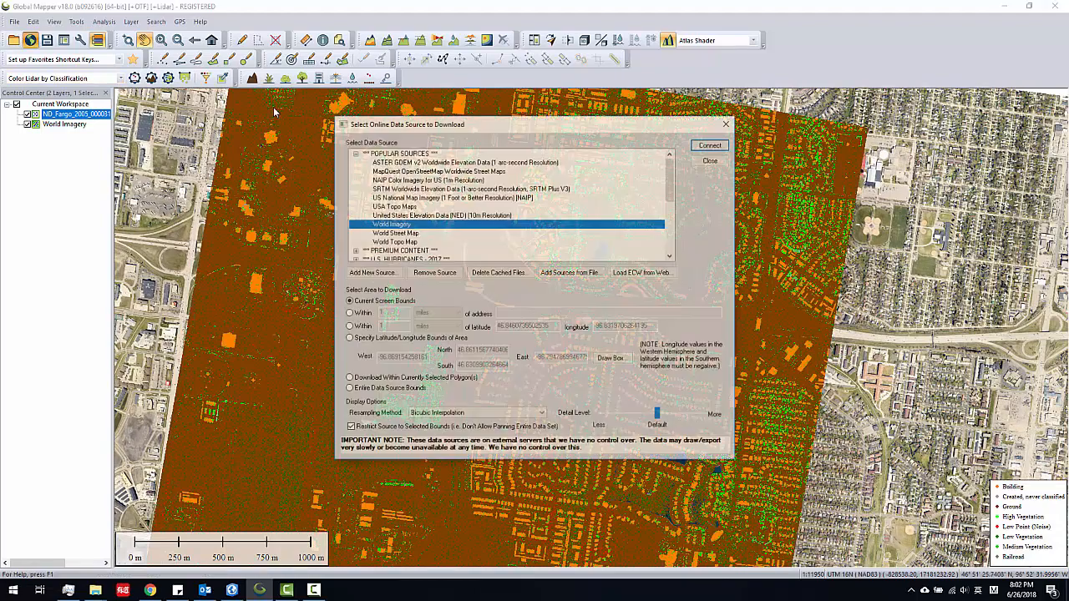
left_click(725, 123)
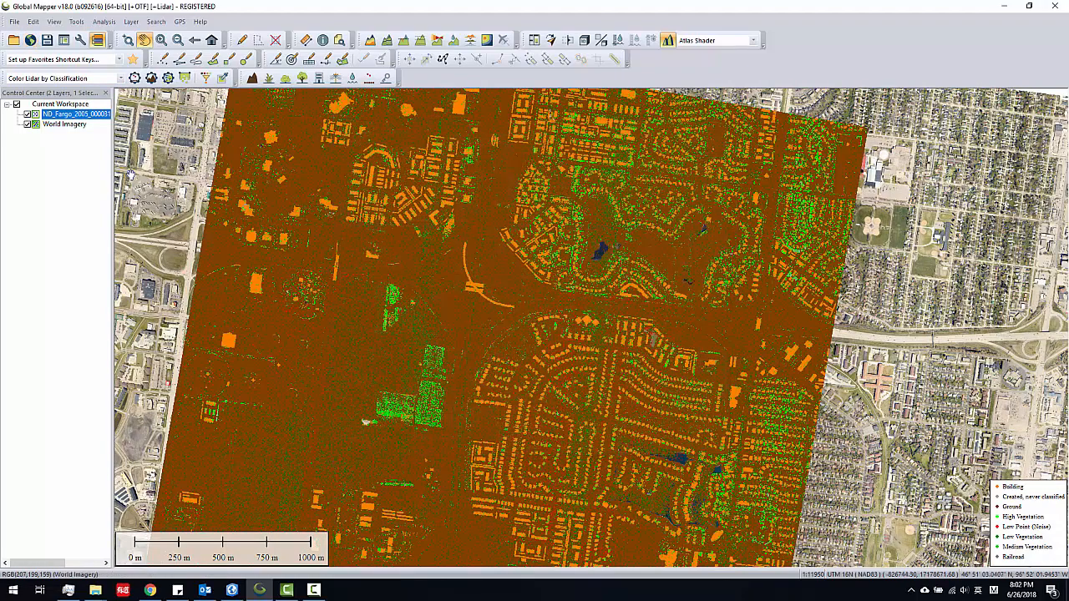
left_click(27, 113)
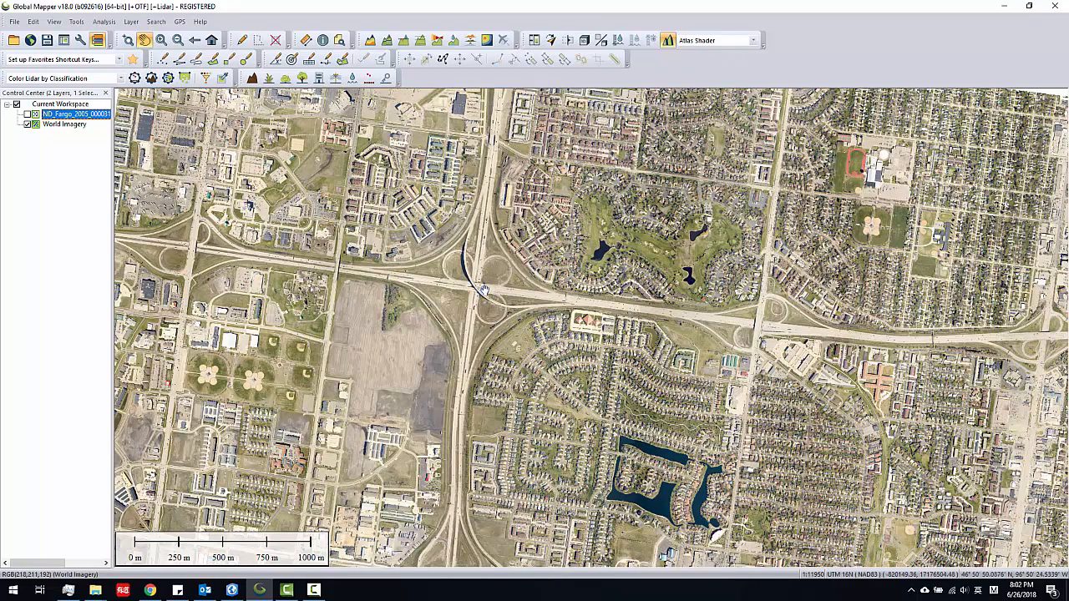
scroll(489, 290, "down", 2)
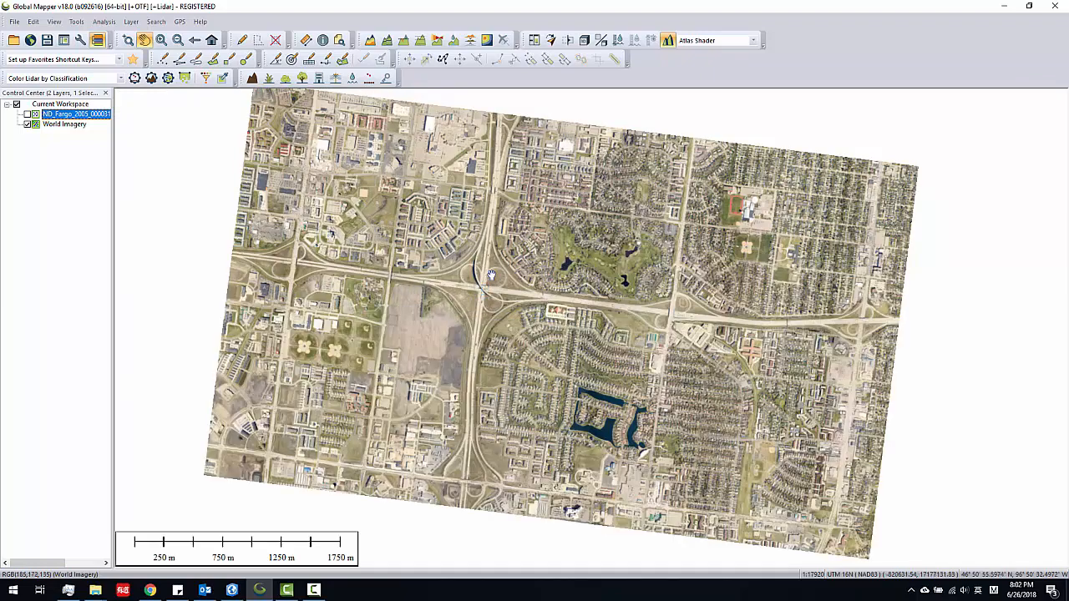
scroll(524, 307, "up", 2)
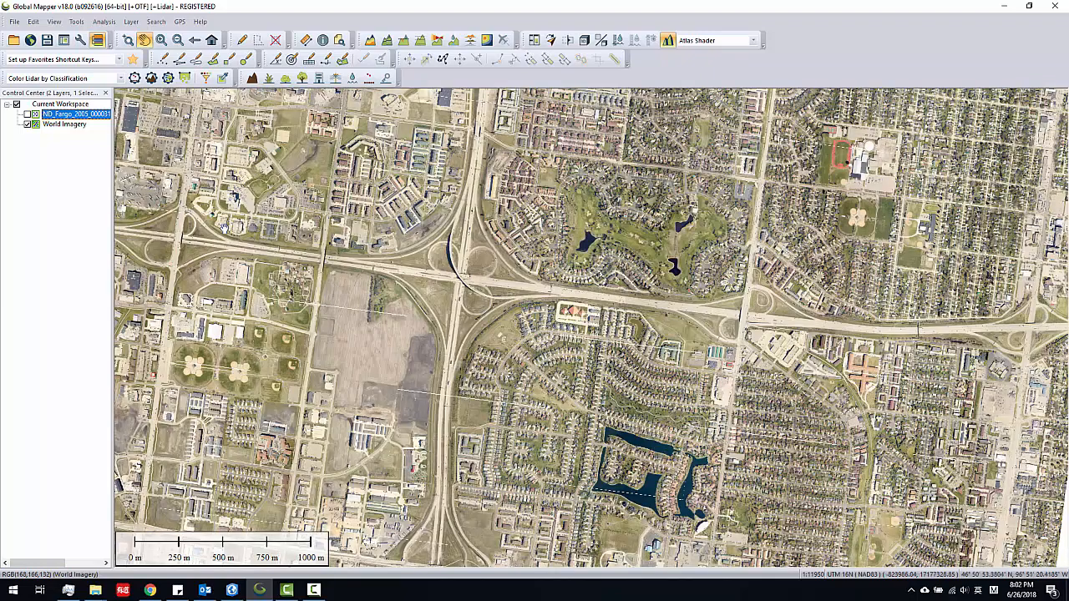
left_click(27, 114)
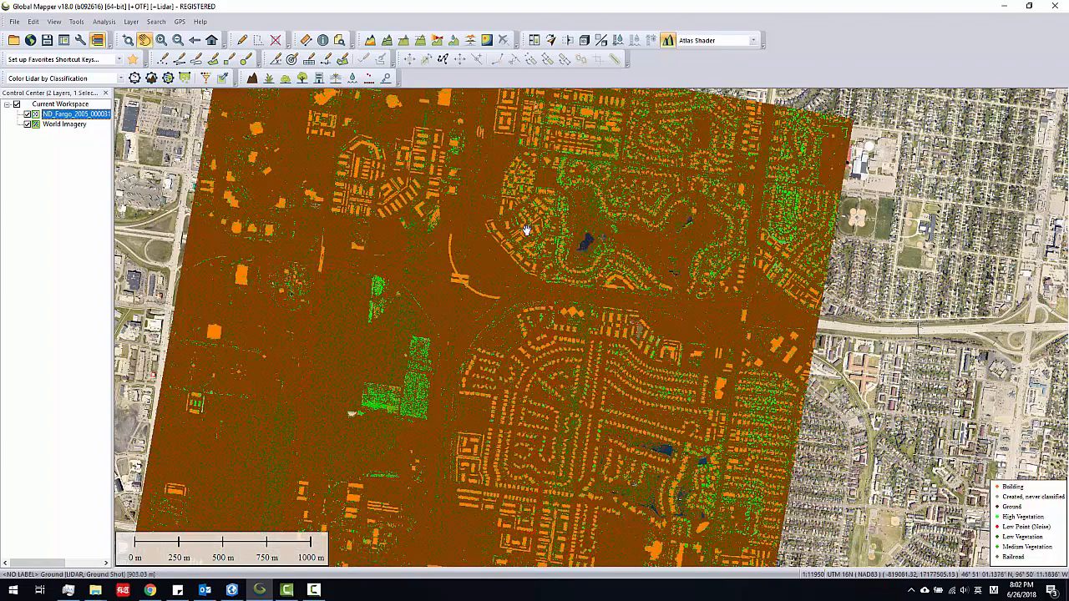
left_click_drag(470, 233, 498, 256)
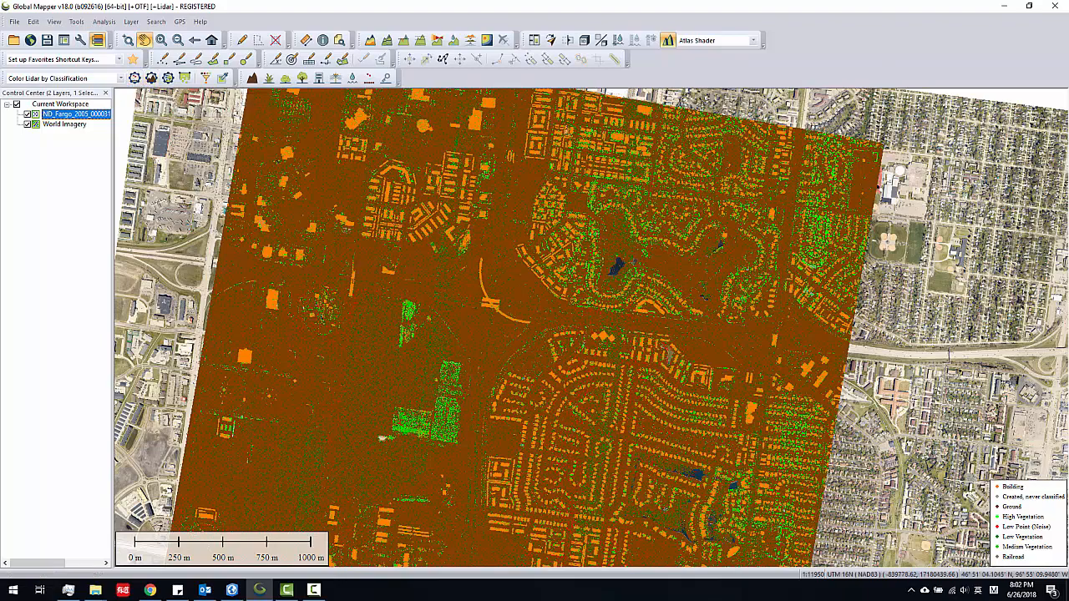
- Consult the browser help pages on automatic ground and non-ground lidar classification
left_click_drag(0, 125, 861, 93)
left_click_drag(493, 78, 517, 72)
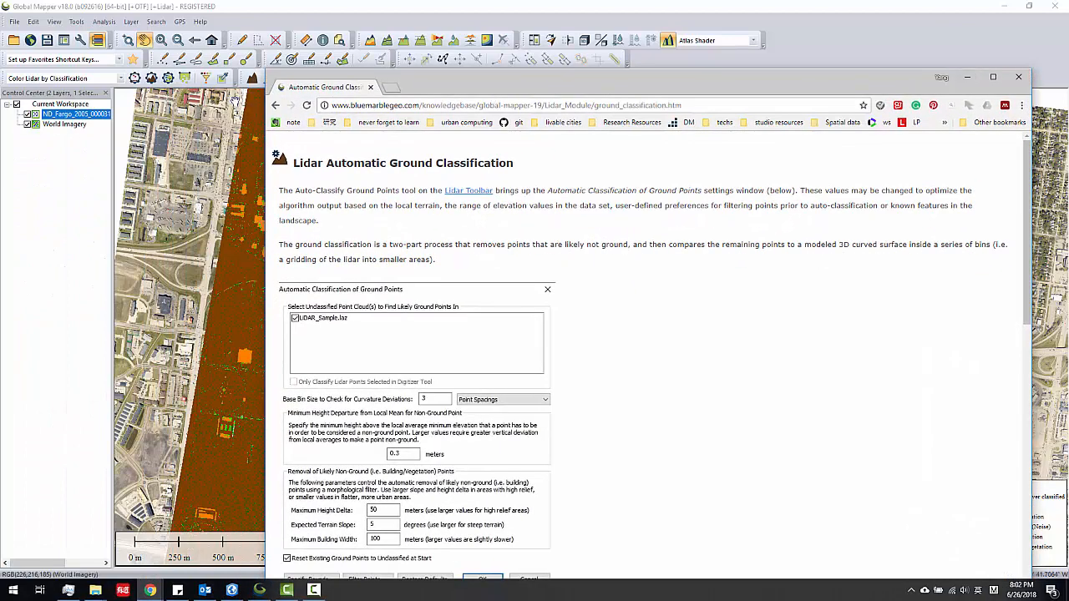
left_click_drag(0, 132, 430, 86)
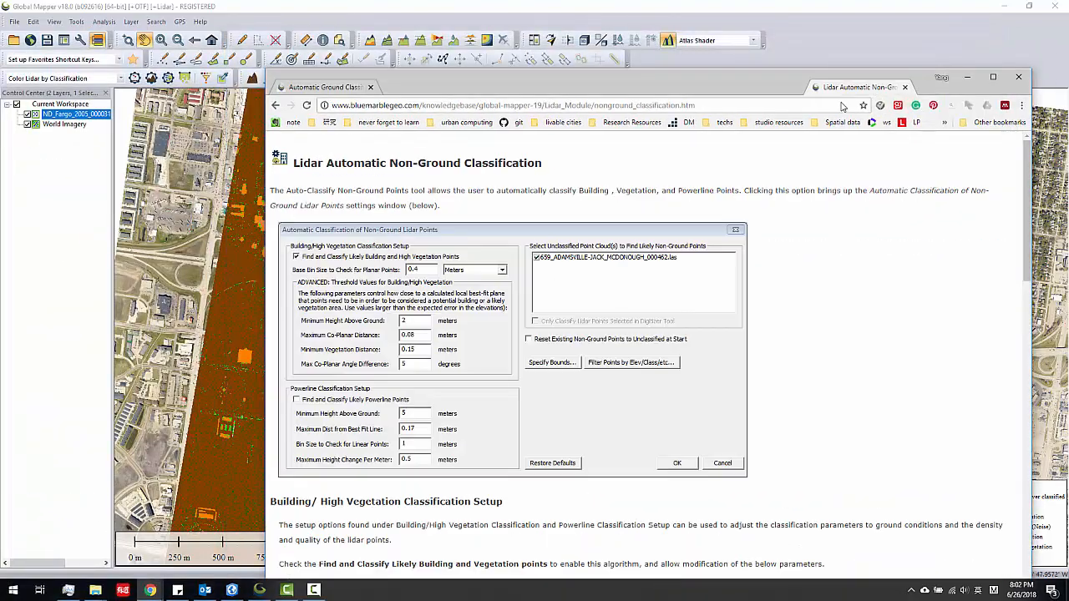
- Review the automatic noise classification parameters, including maximum variance and the reset of existing noise points, without running the classification
left_click(134, 78)
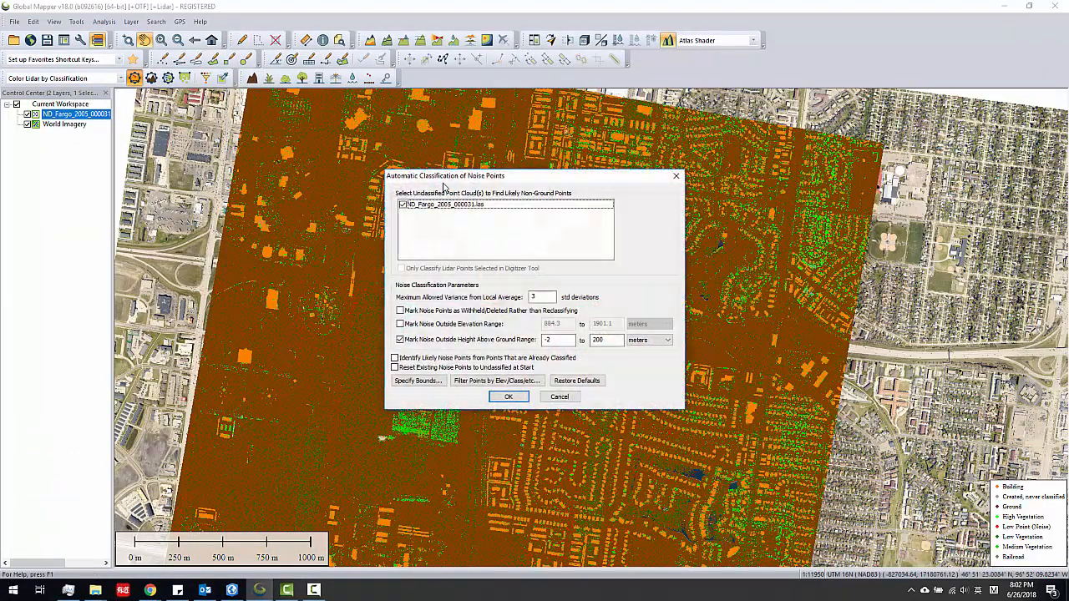
double_click(555, 297)
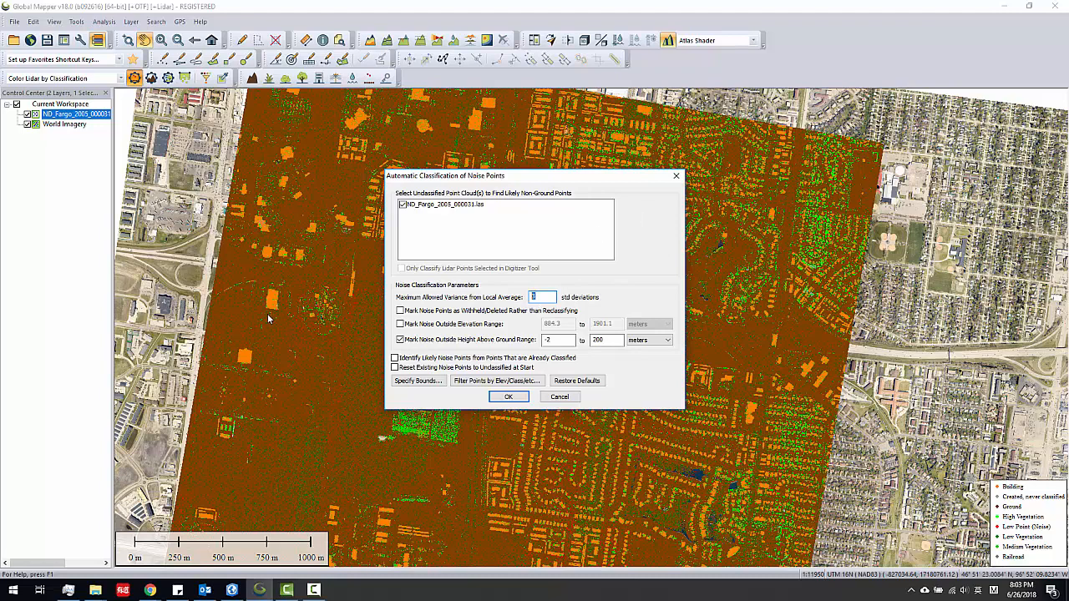
left_click(675, 177)
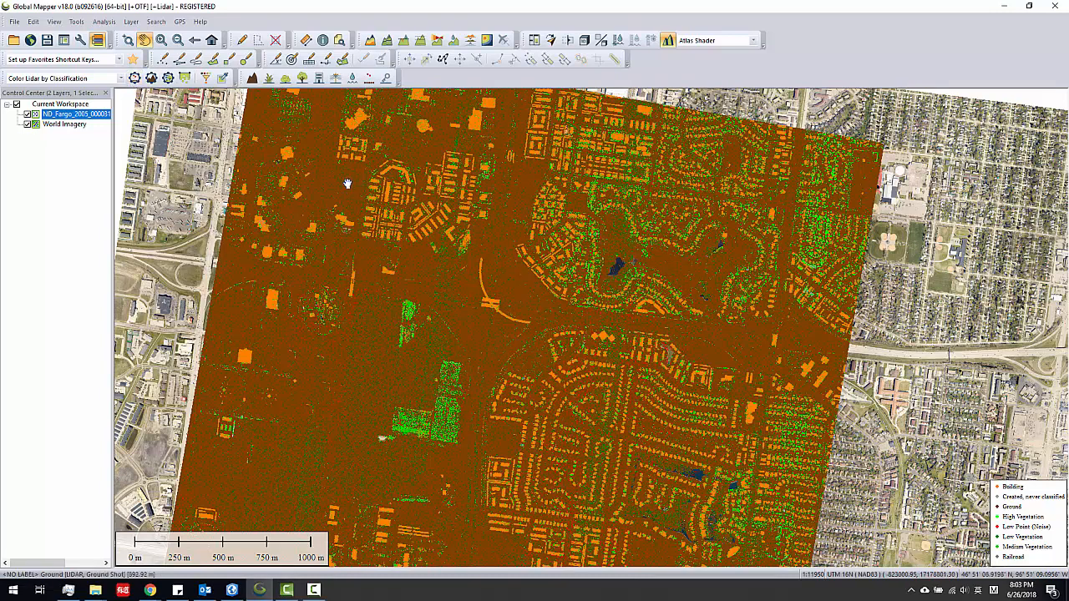
left_click(134, 78)
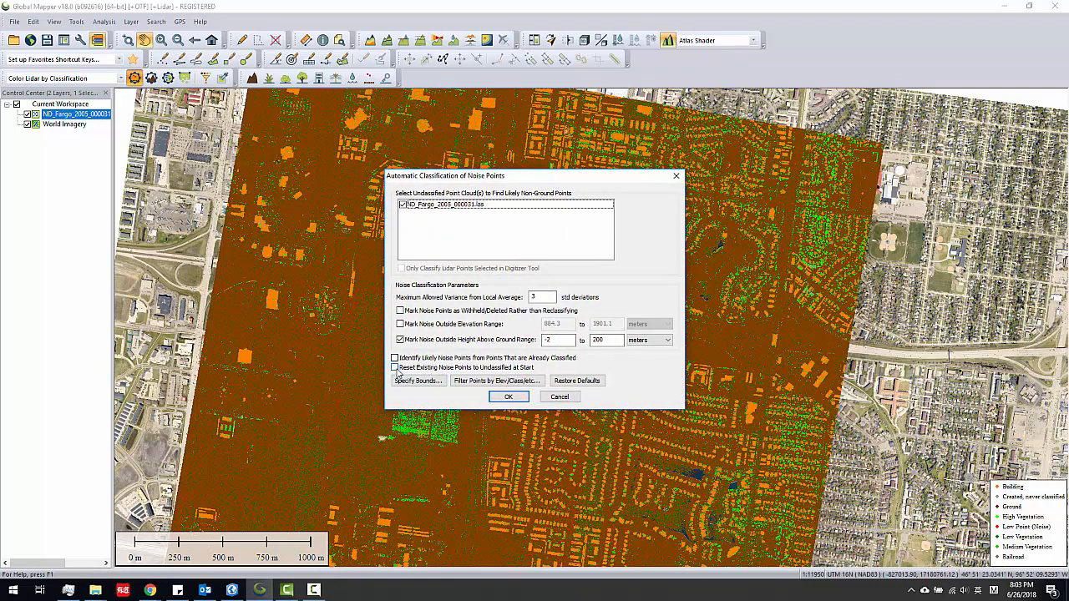
left_click(395, 368)
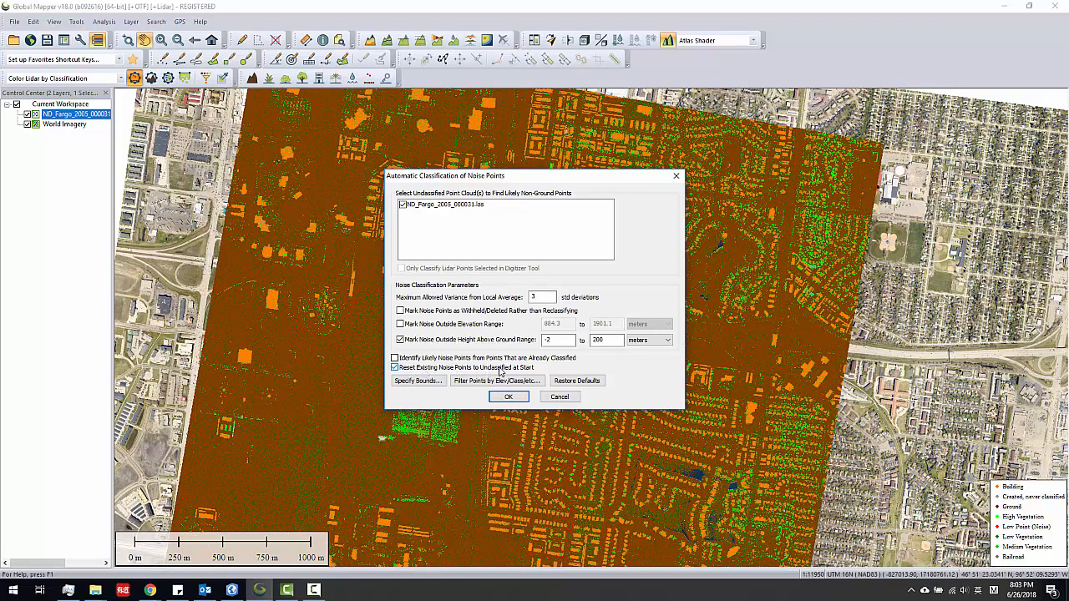
left_click(571, 399)
- Open the automatic ground point classification settings and switch to Chrome's lidar classification help pages
left_click(152, 77)
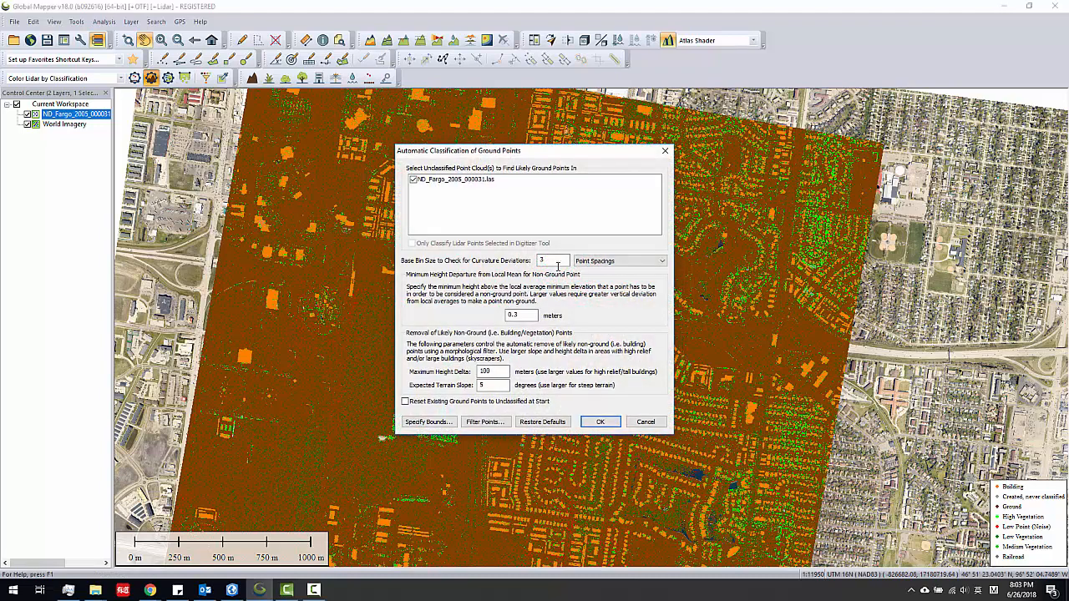
left_click(424, 402)
left_click(150, 589)
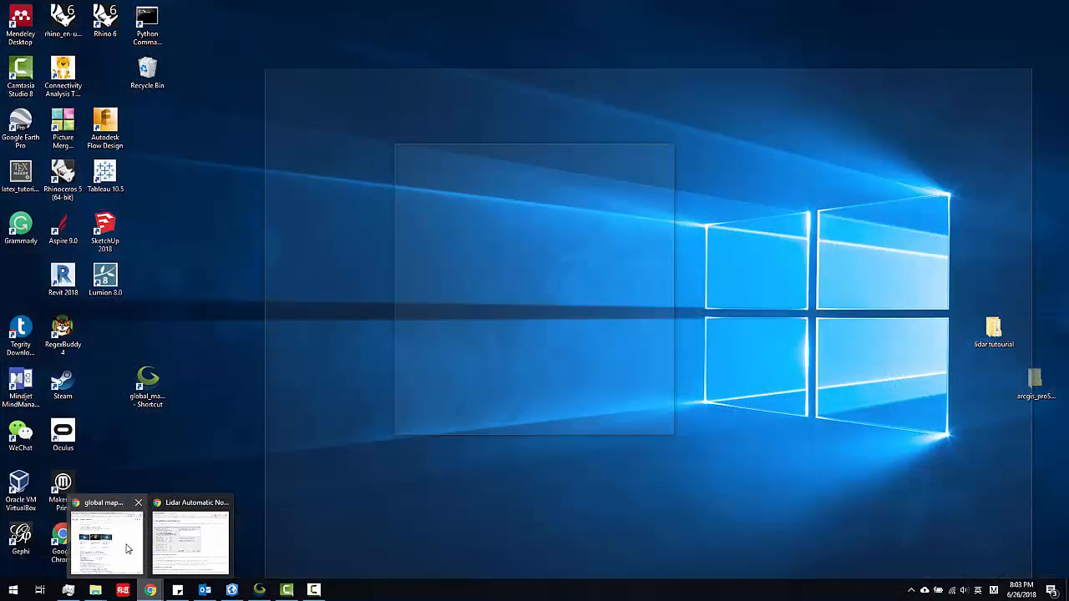
left_click(127, 549)
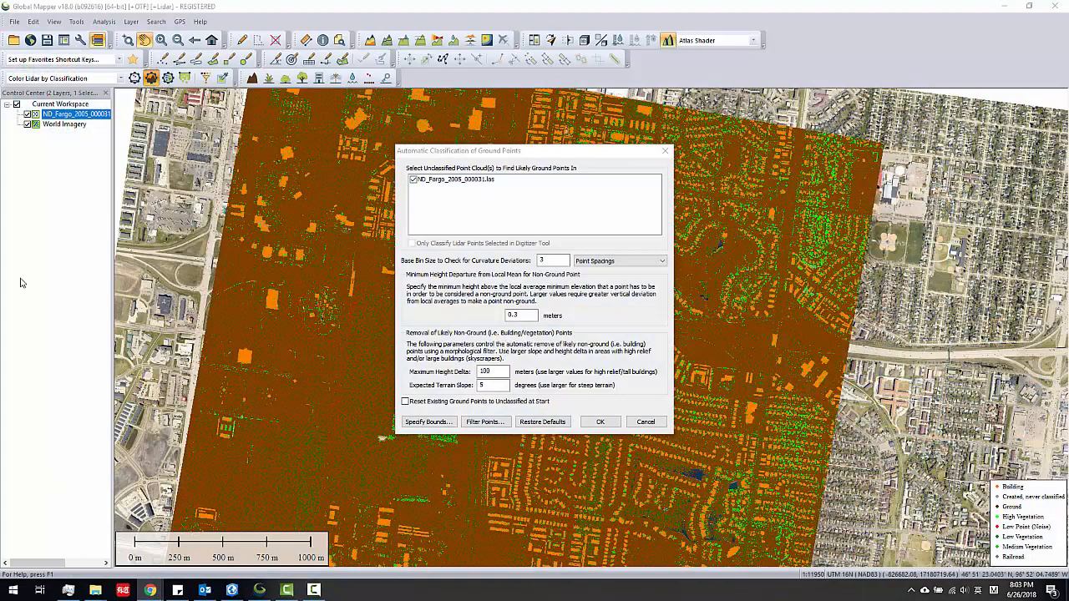
left_click(158, 589)
left_click(214, 556)
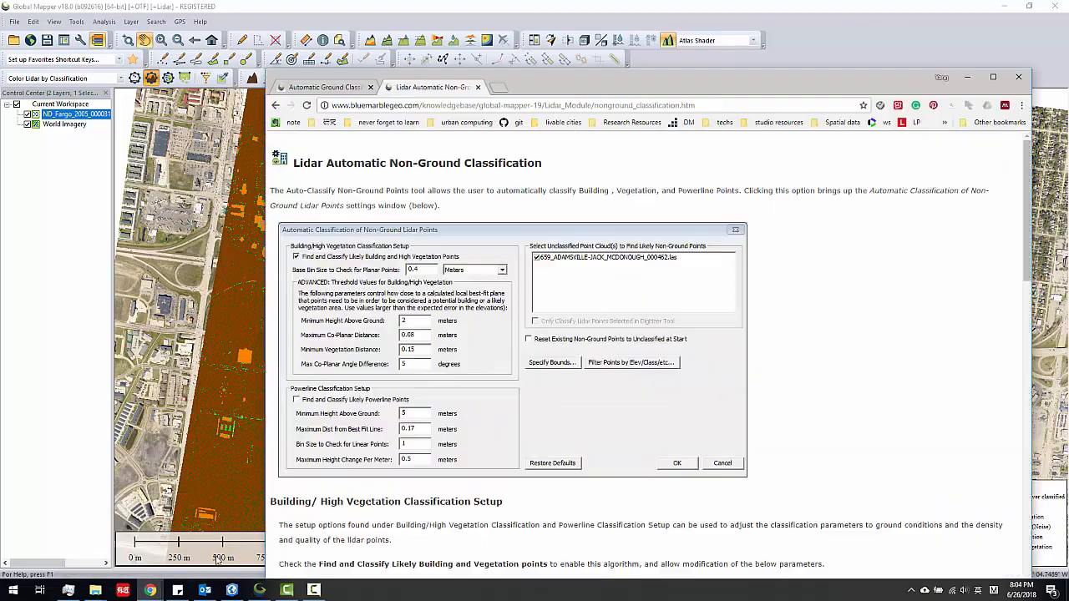
- Read the automatic ground classification help, highlighting the Base Bin Size guidance on lidar points captured per bin
left_click(324, 87)
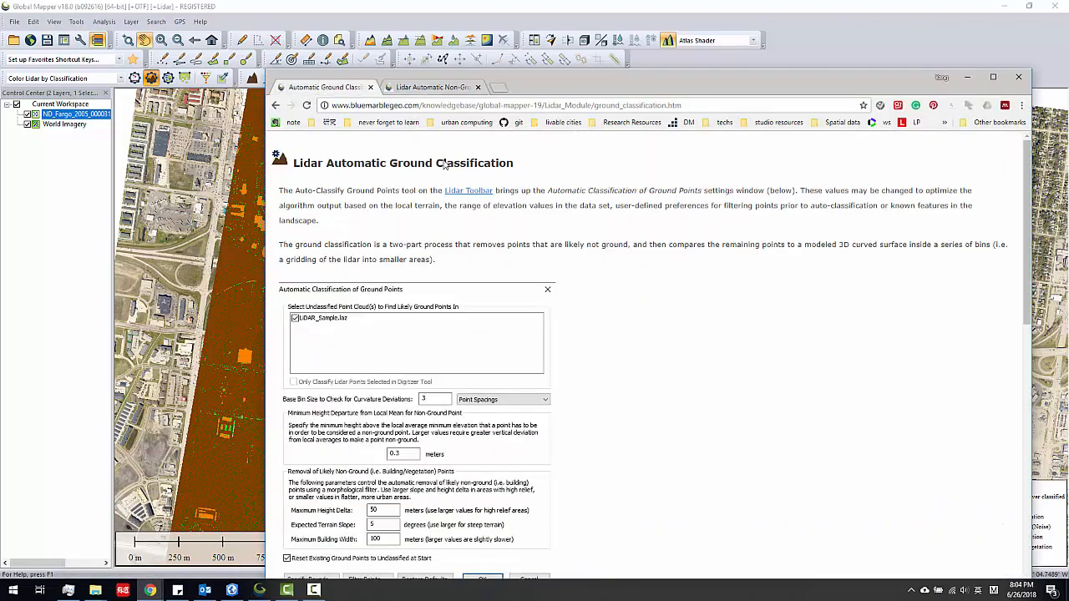
scroll(405, 200, "down", 6)
scroll(397, 215, "up", 3)
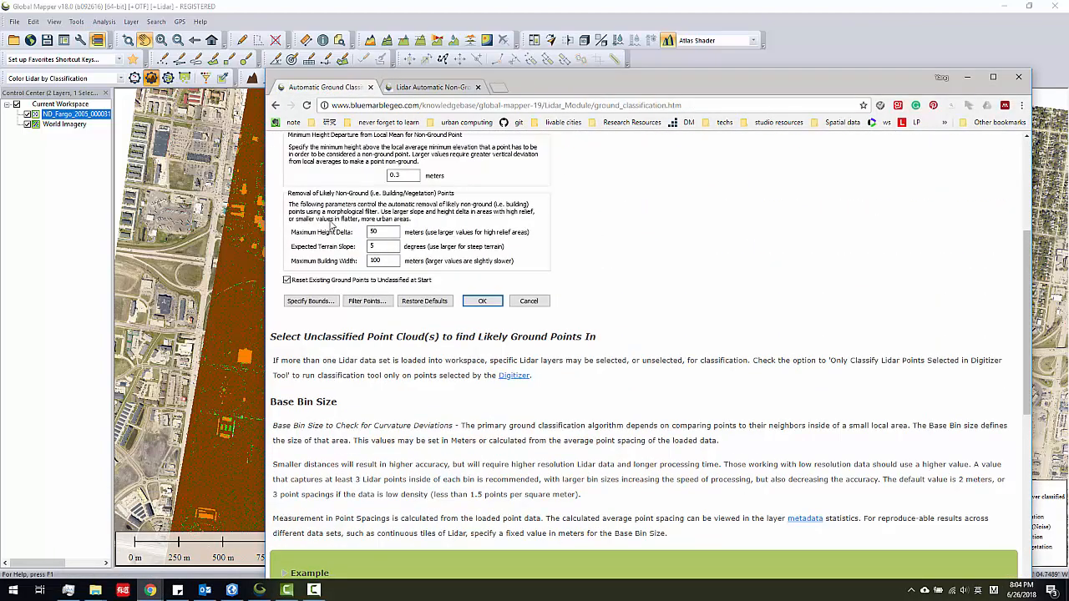
scroll(395, 219, "up", 1)
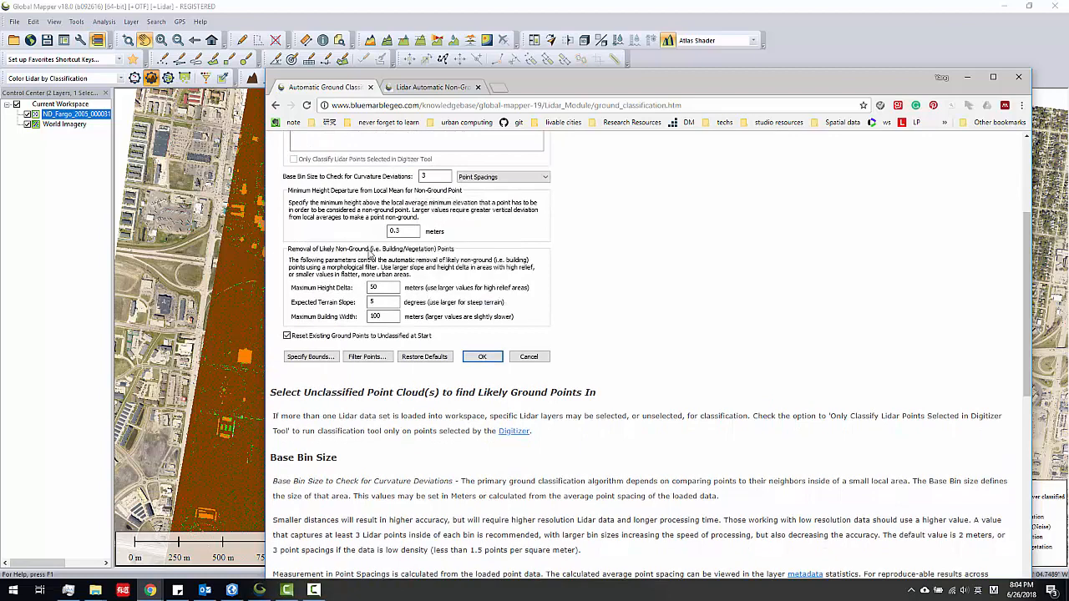
scroll(370, 253, "down", 3)
left_click_drag(321, 273, 407, 297)
double_click(342, 312)
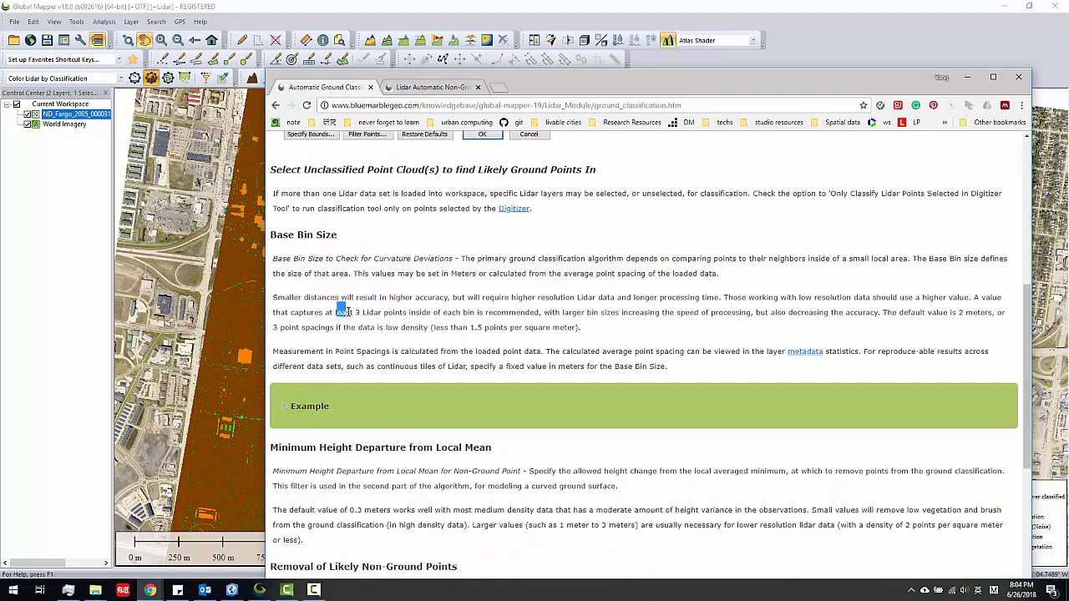
left_click(428, 313)
- Check the non-ground help page, return to Global Mapper and close the ground classification settings without running them
left_click(434, 91)
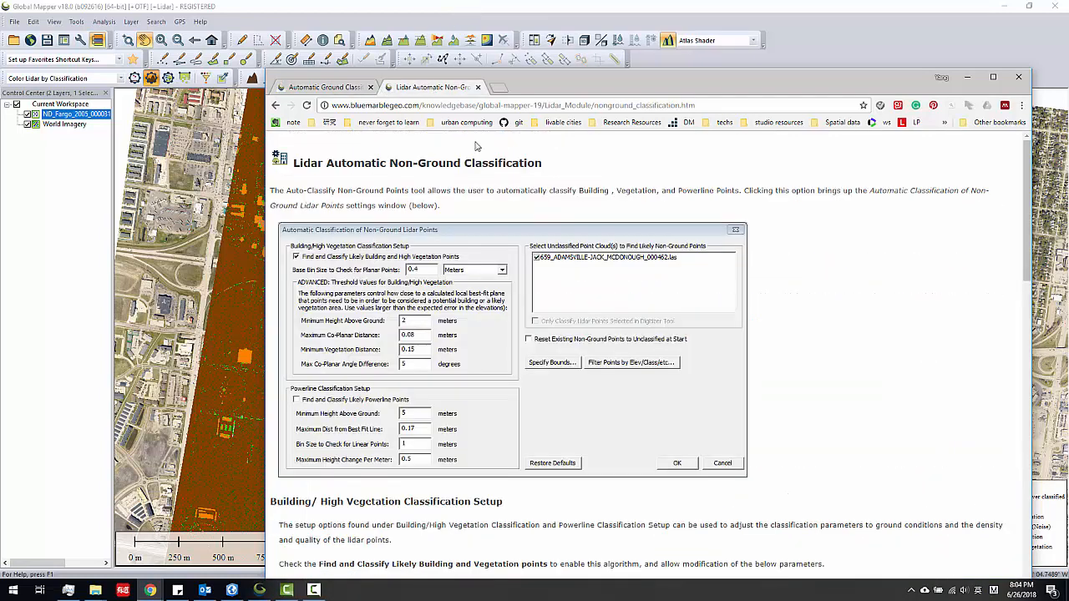
left_click(310, 19)
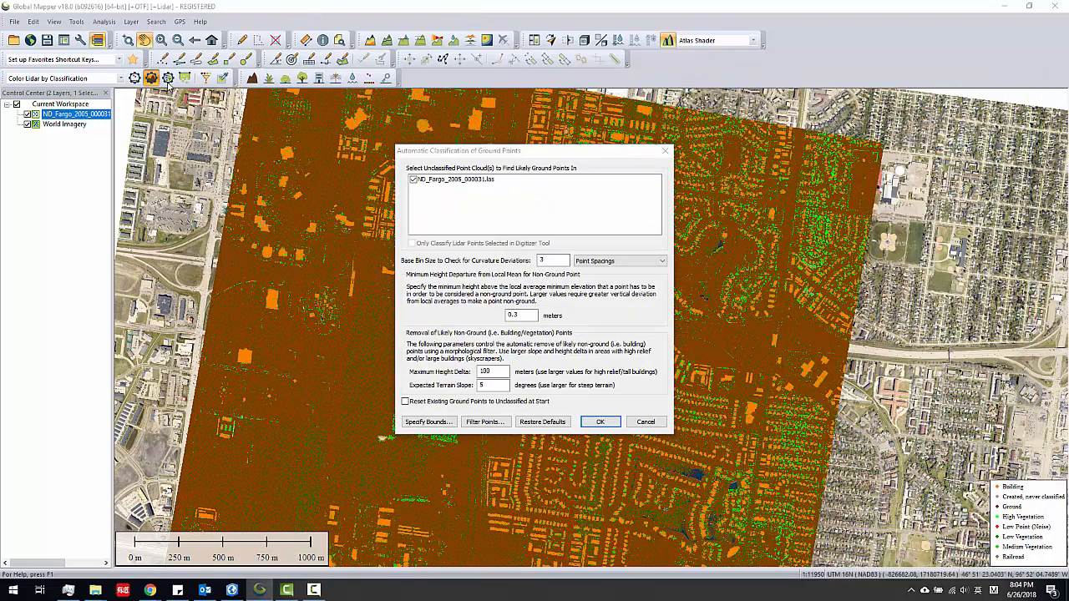
left_click(665, 151)
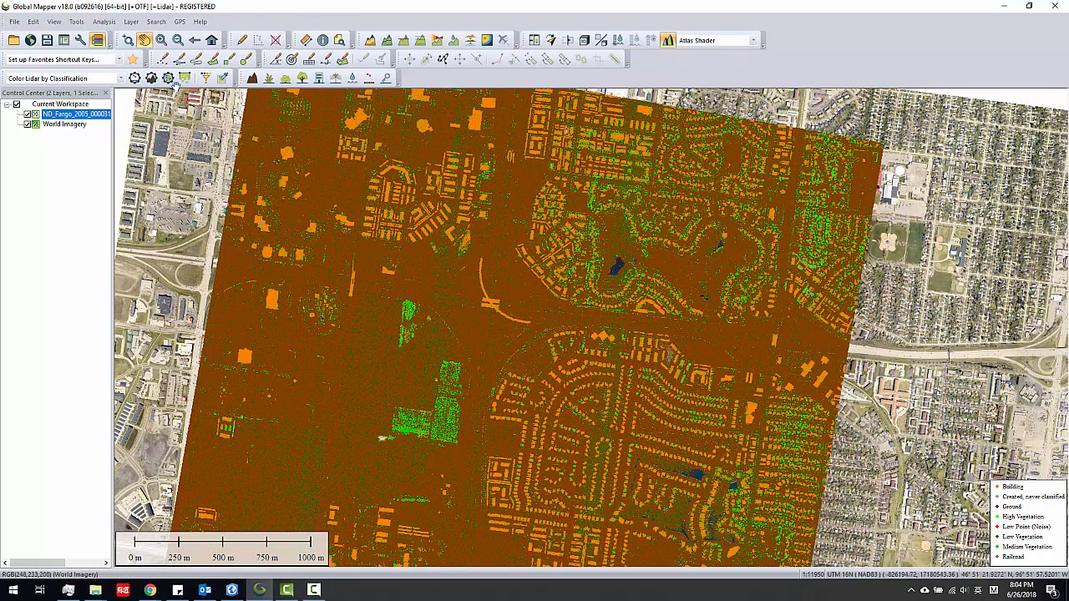
- Open the automatic non-ground classification settings and examine the building and high vegetation setup, especially the base bin size for planar points
left_click(168, 79)
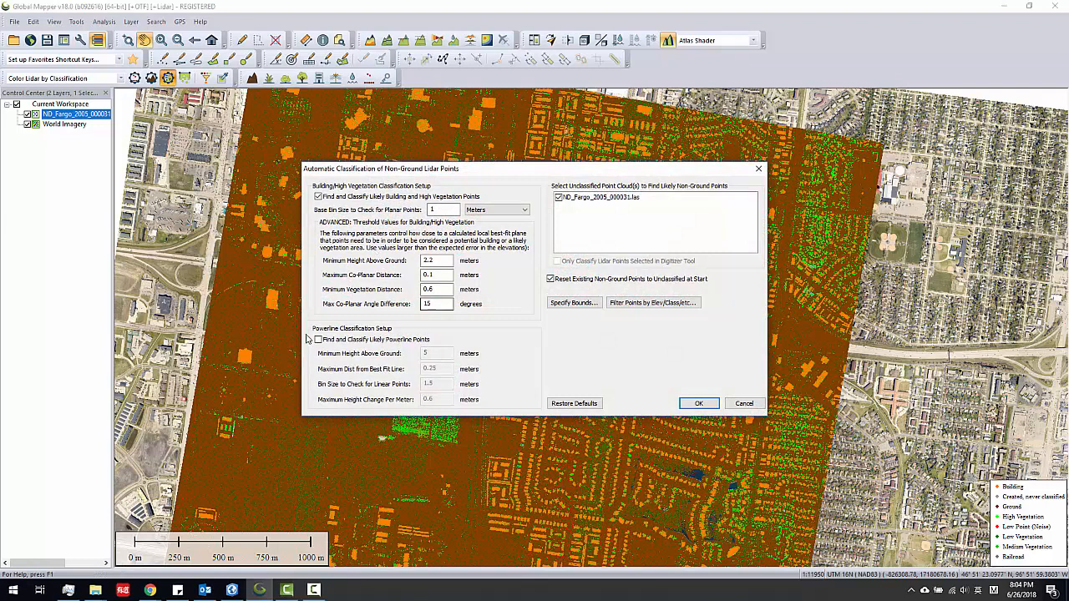
double_click(427, 210)
left_click(488, 212)
left_click(490, 198)
left_click_drag(455, 171, 419, 160)
double_click(404, 199)
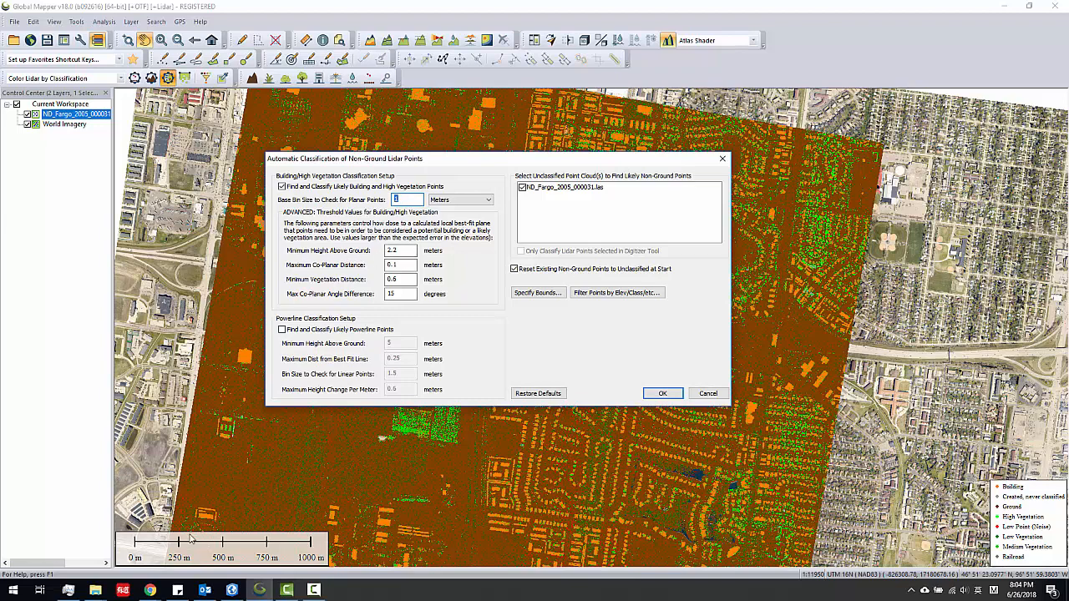
- Switch to Chrome's non-ground classification help and examine the diagram of height, vegetation and co-planar thresholds
mouse_move(150, 590)
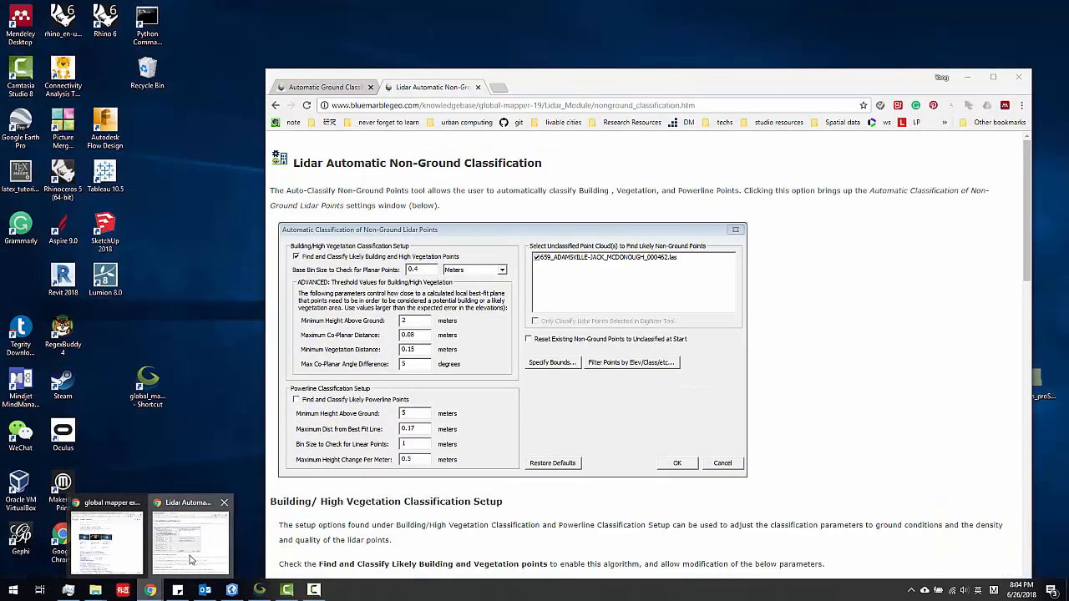
left_click(191, 543)
scroll(605, 180, "down", 10)
scroll(604, 180, "down", 2)
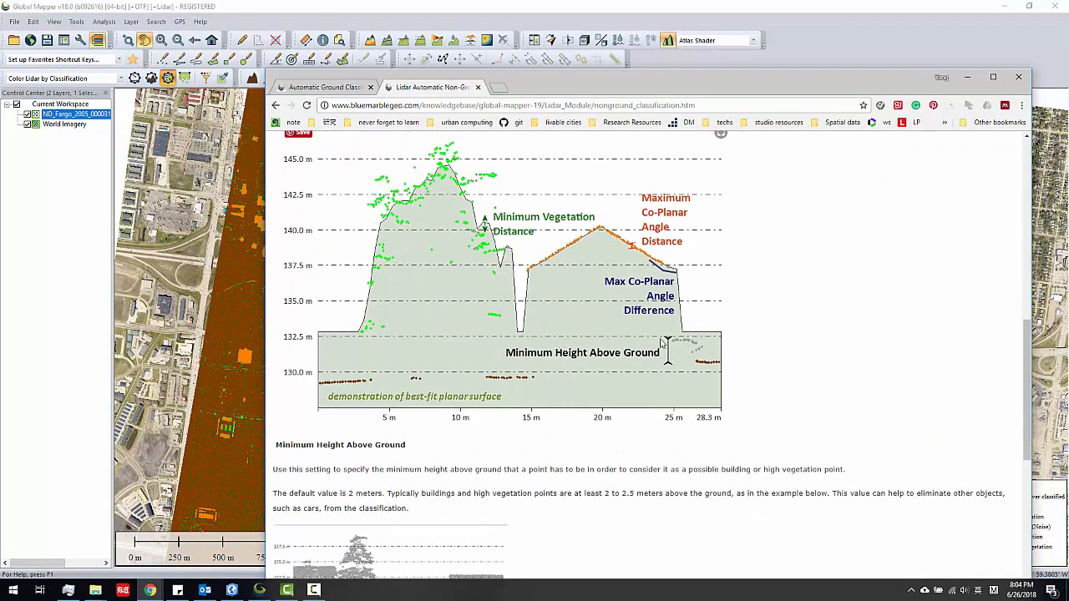
left_click_drag(546, 92, 599, 65)
key("super+shift+s")
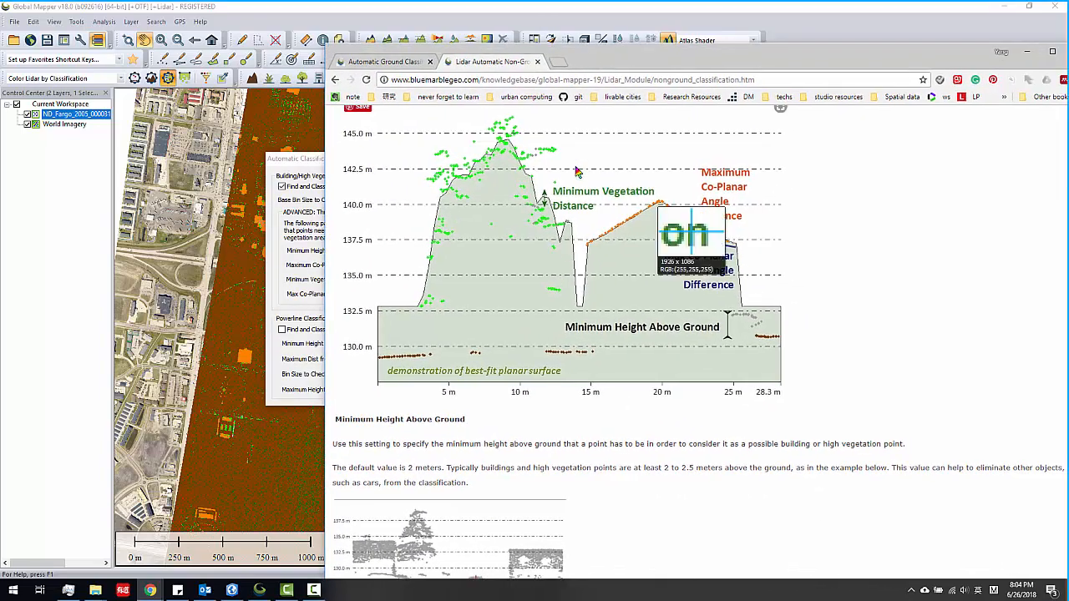
mouse_move(443, 125)
left_mouse_down()
mouse_move(488, 172)
mouse_move(940, 507)
left_mouse_up()
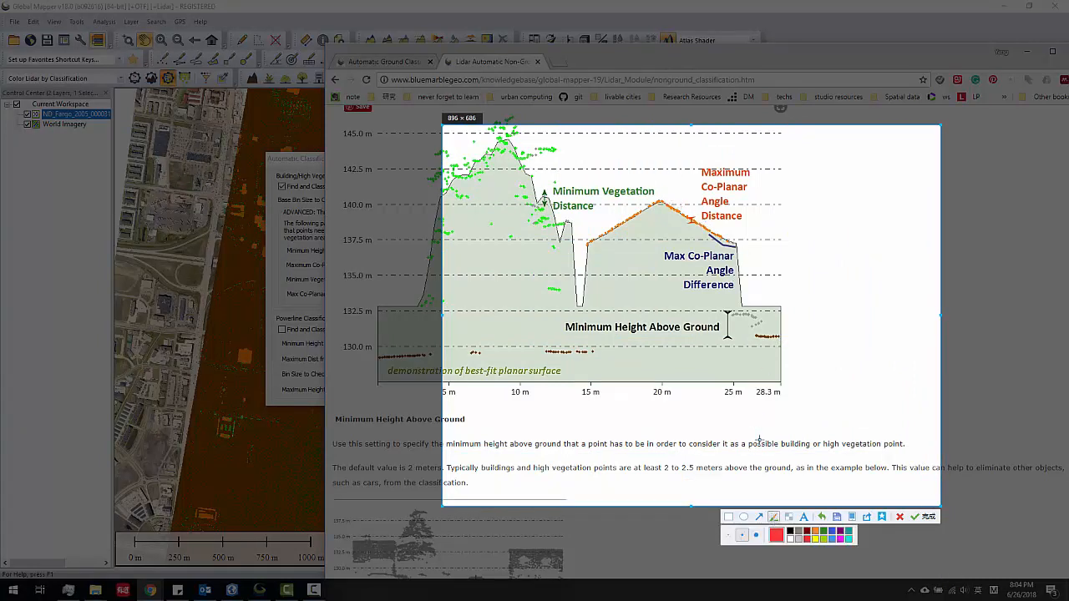
left_click(849, 539)
key("Escape")
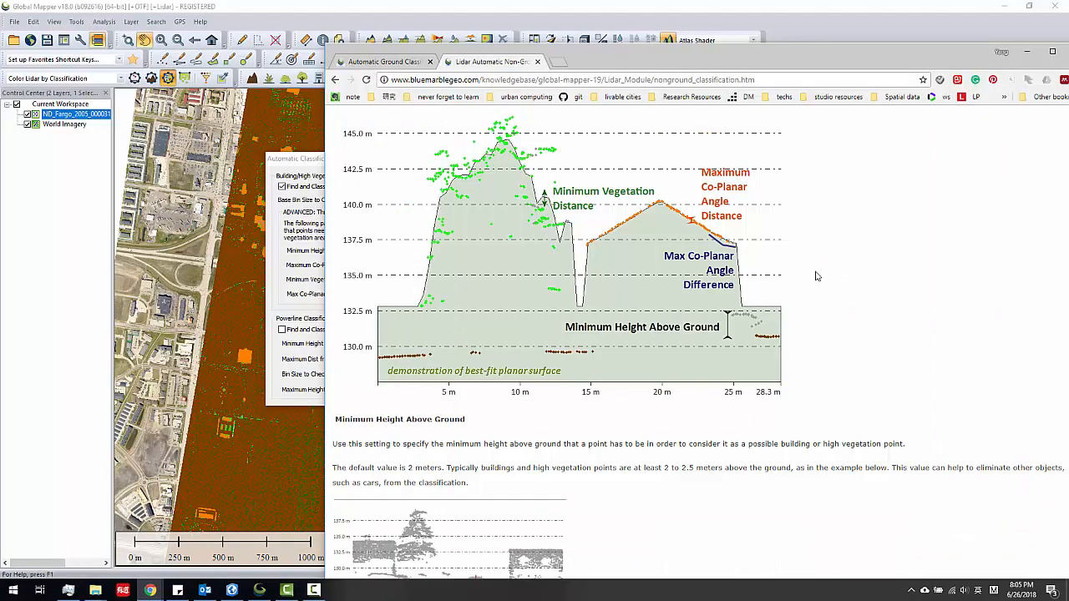
- Capture the threshold diagram area, sketch a descending row of cyan points beside the building profile, and discard the capture
key("ctrl+alt+a")
mouse_move(338, 128)
left_mouse_down()
mouse_move(871, 468)
mouse_move(1056, 567)
left_mouse_up()
left_click(888, 576)
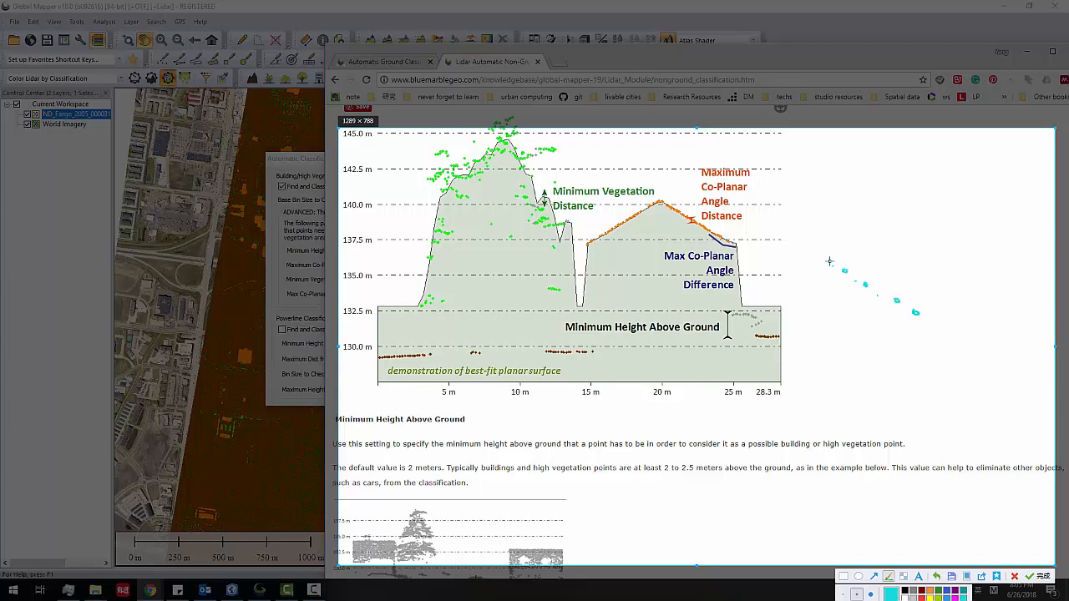
left_click_drag(819, 254, 923, 315)
key("Escape")
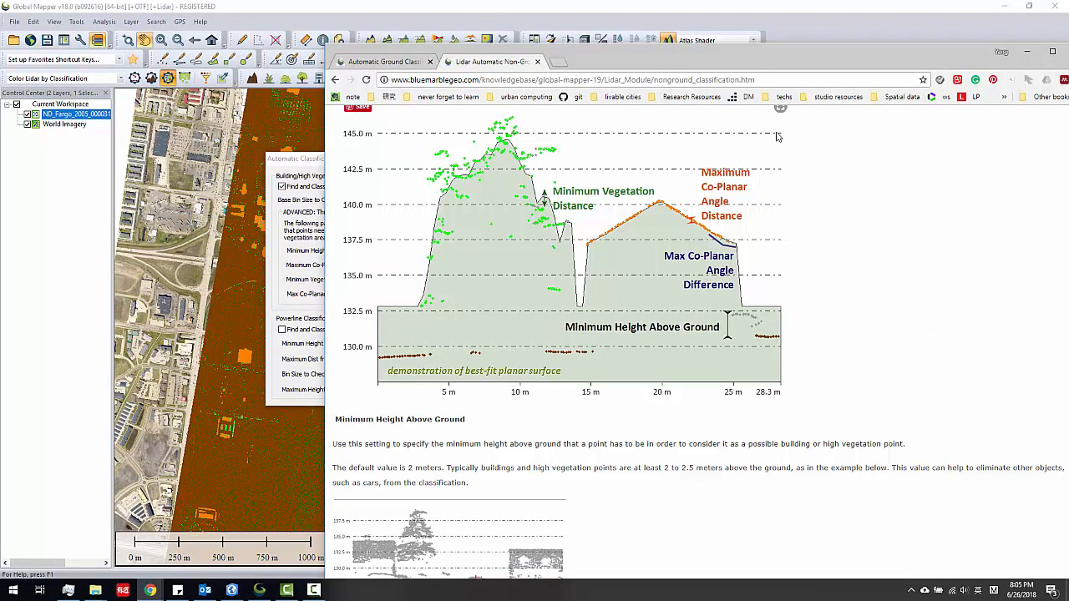
- Return to Global Mapper and examine the maximum co-planar distance threshold in the non-ground classification settings
left_click(308, 170)
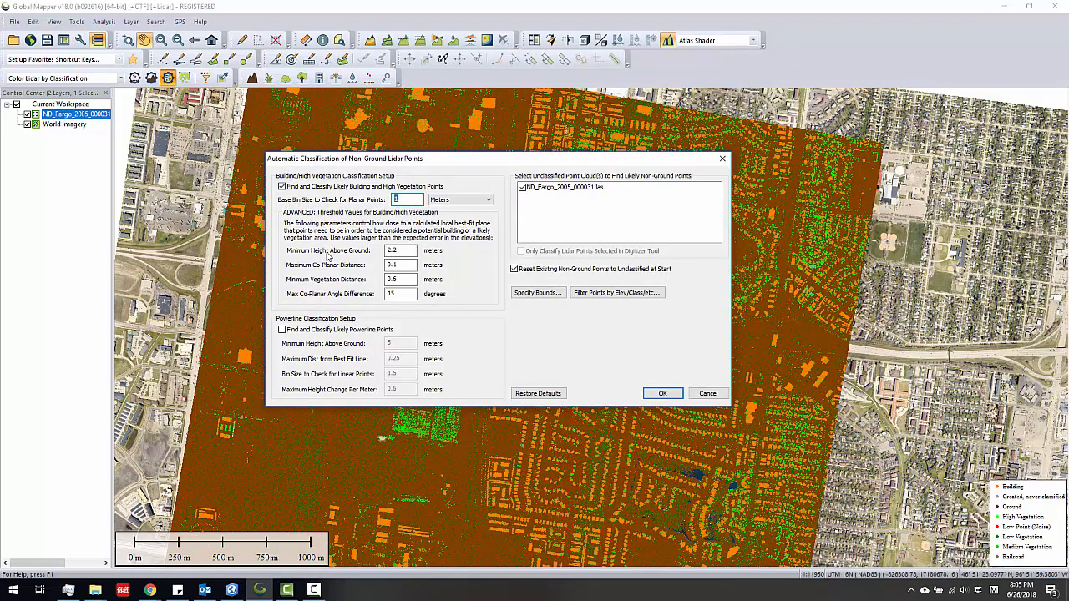
double_click(390, 265)
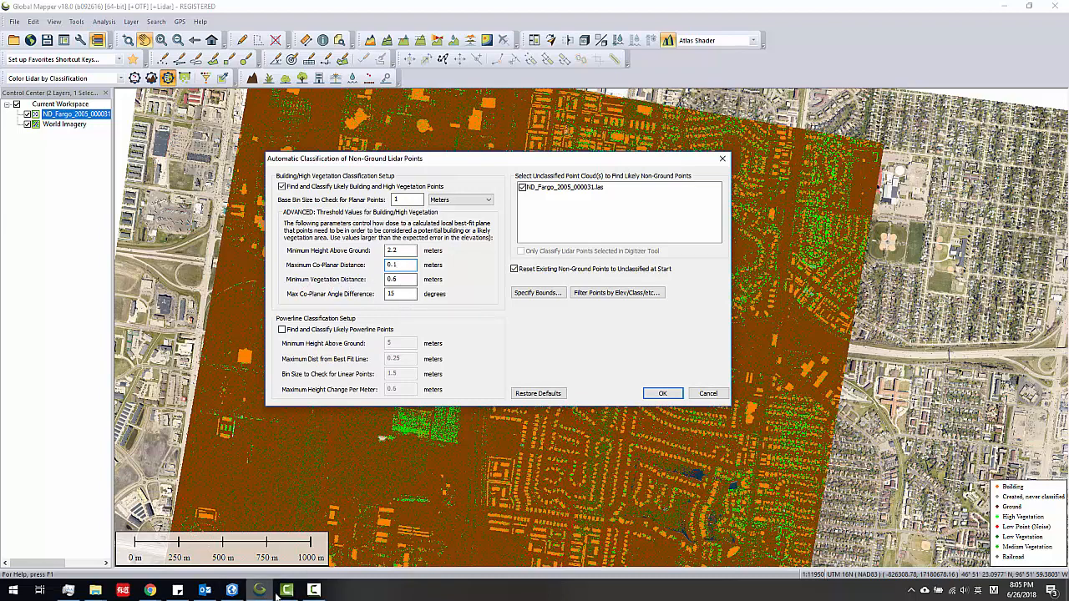
- Capture Chrome's threshold diagram, sketch cyan vegetation outlines and height lines plus a dashed arc beside it, and discard the capture
mouse_move(150, 589)
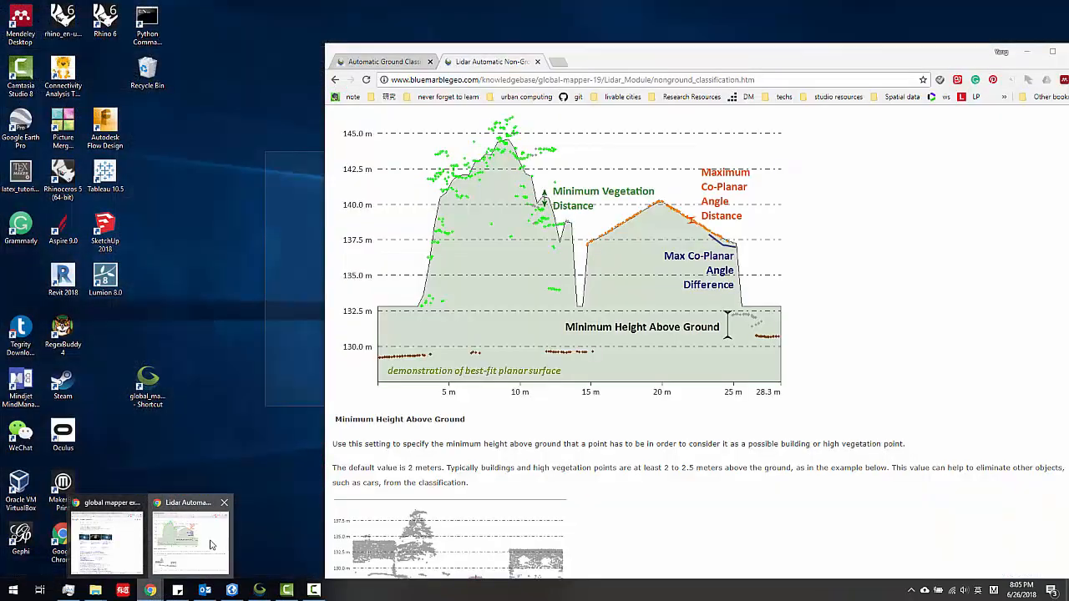
left_click(211, 545)
key("ctrl+alt+a")
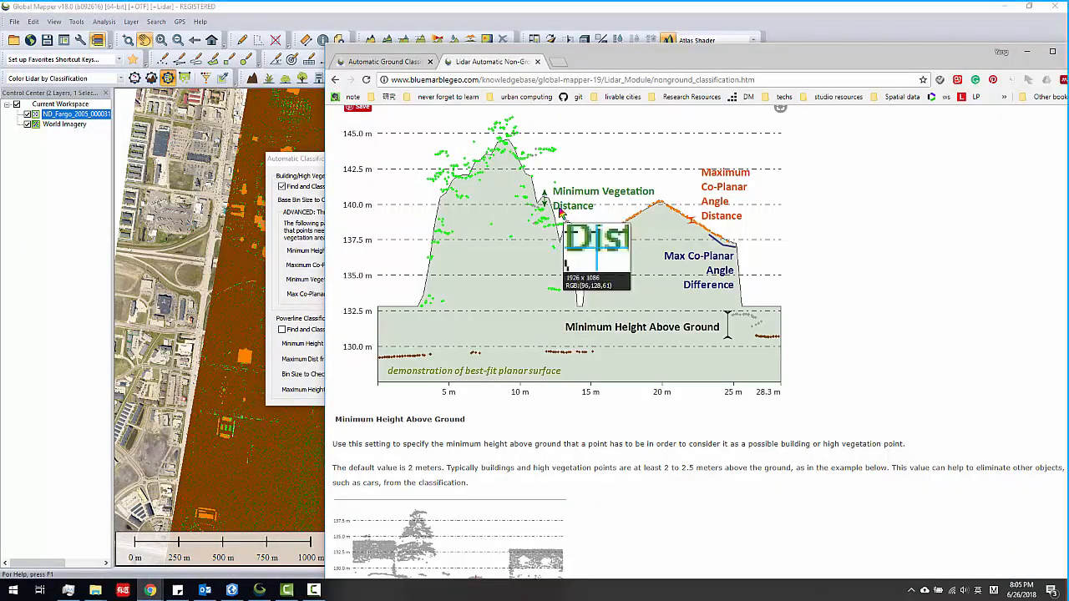
left_click_drag(362, 117, 925, 526)
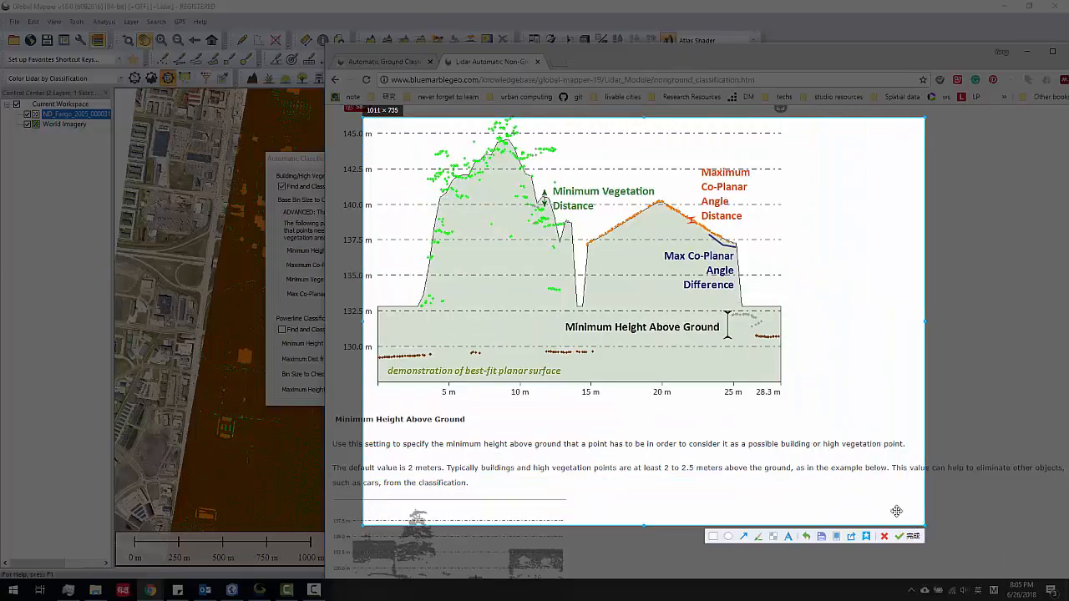
left_click(758, 536)
left_click_drag(468, 266, 540, 273)
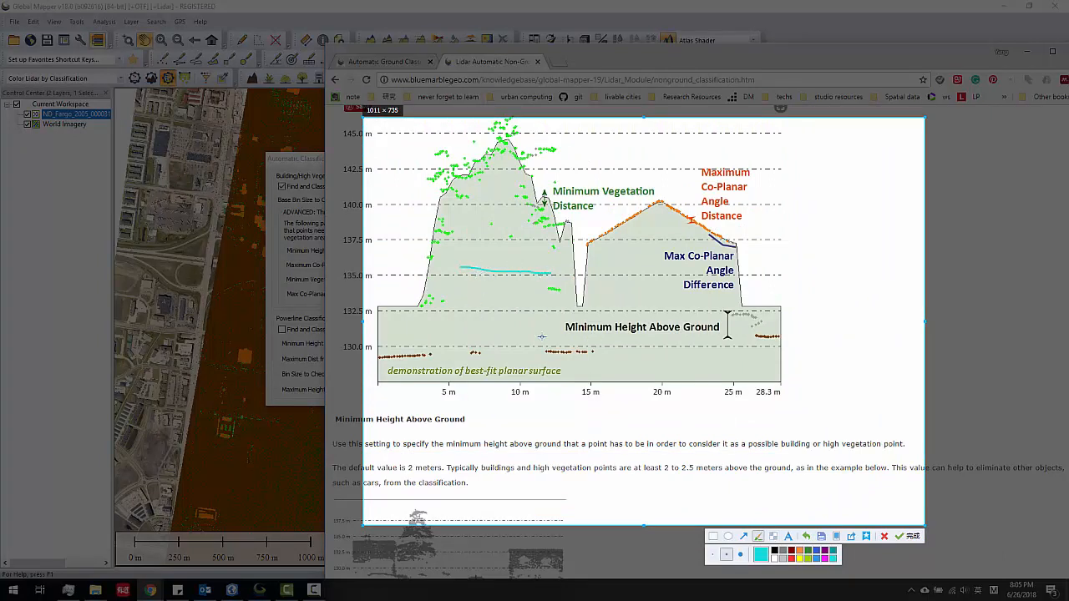
mouse_move(433, 306)
left_mouse_down()
mouse_move(471, 187)
mouse_move(530, 209)
mouse_move(571, 295)
left_mouse_up()
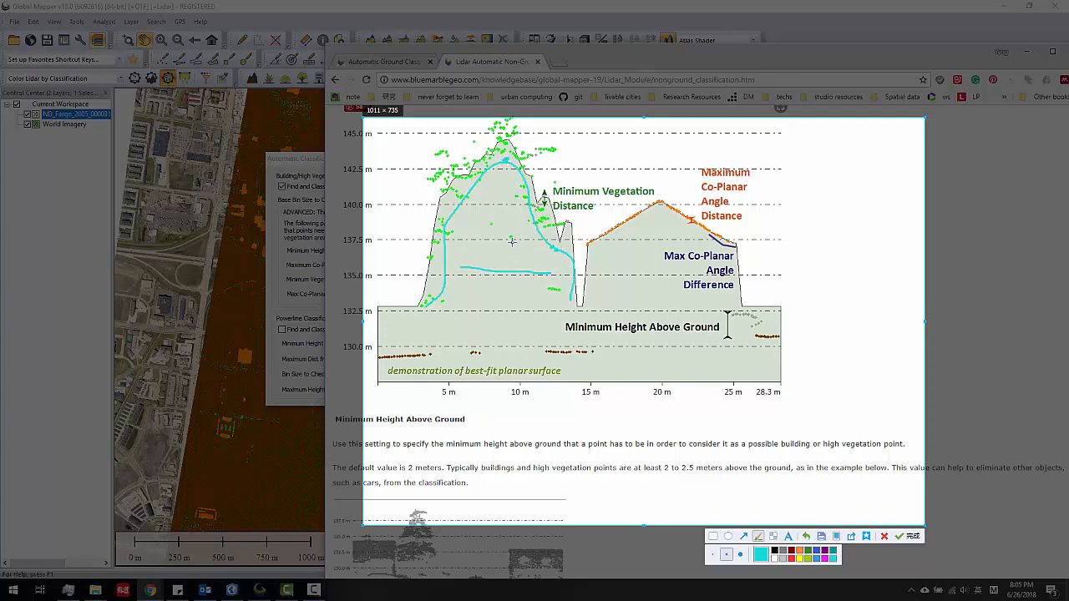
mouse_move(506, 171)
left_mouse_down()
mouse_move(495, 240)
mouse_move(549, 248)
left_mouse_up()
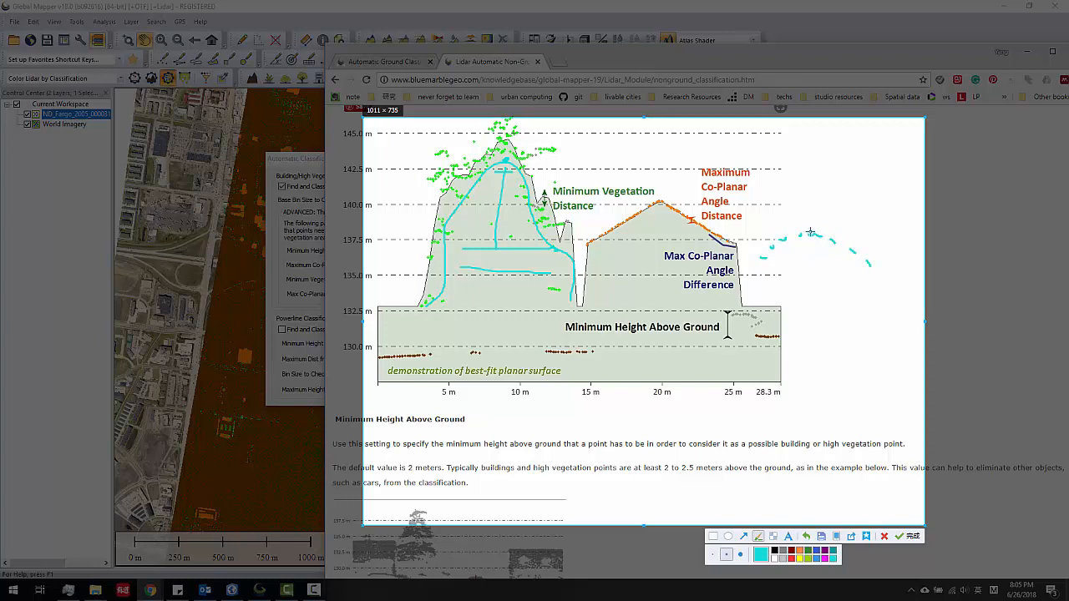
left_click_drag(811, 235, 847, 252)
left_click(885, 538)
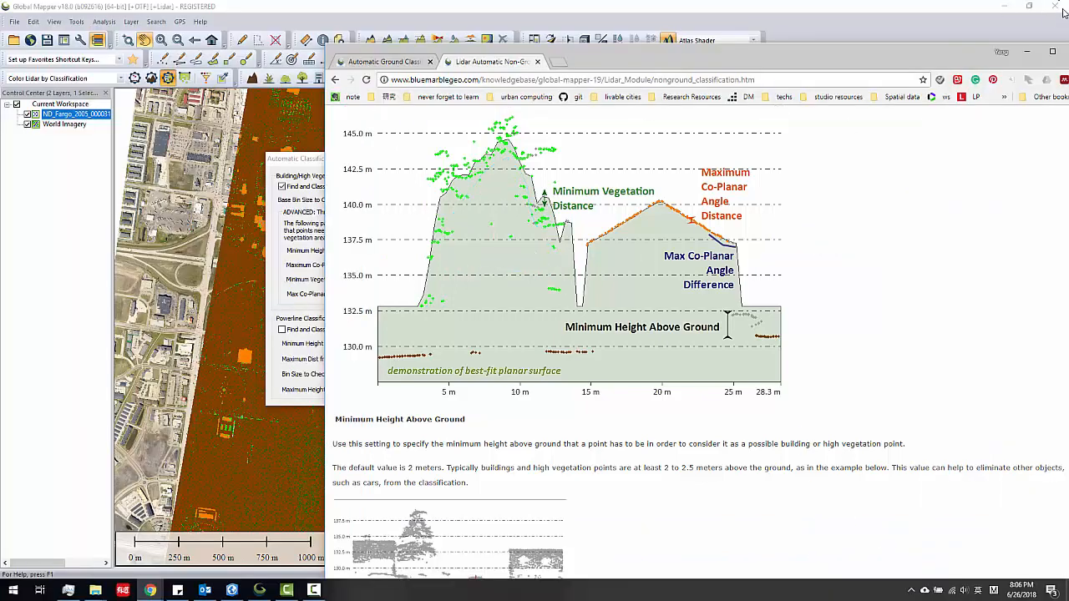
- Return to Global Mapper and examine the minimum vegetation distance and maximum co-planar angle difference thresholds
left_click(1027, 52)
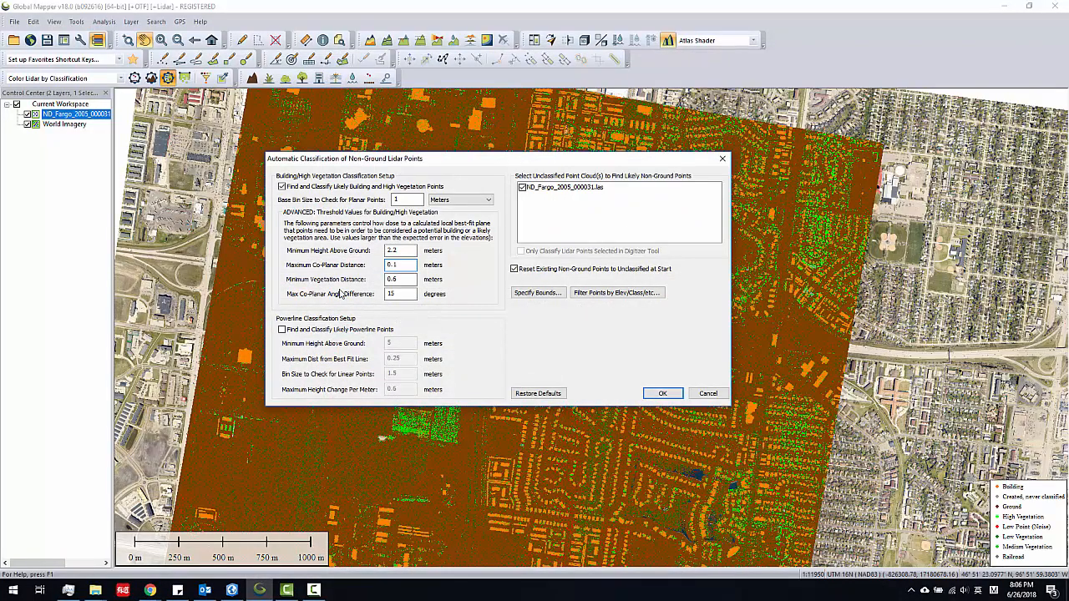
left_click(392, 280)
key("shift+Tab")
key("Tab")
double_click(388, 294)
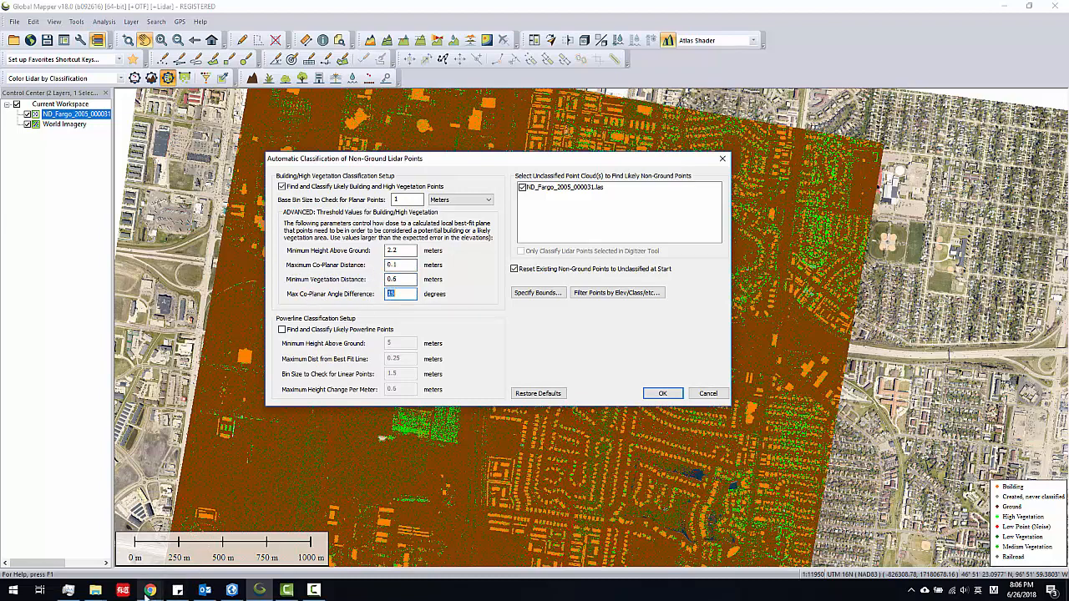
- Consult Chrome's threshold diagram once more and cancel Global Mapper's non-ground classification without running it
mouse_move(149, 591)
left_click(192, 535)
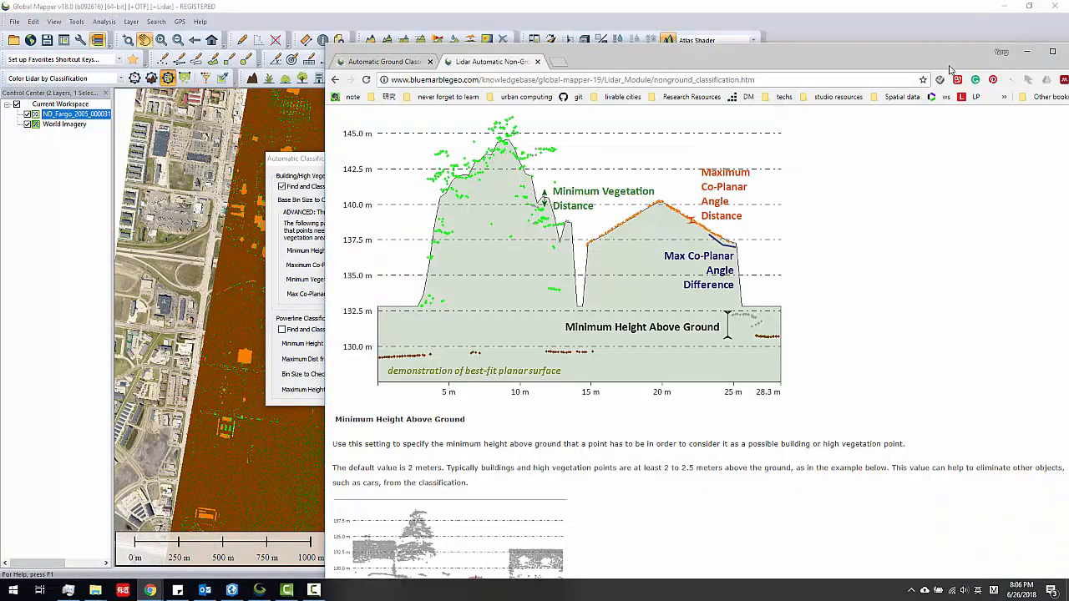
left_click(1026, 51)
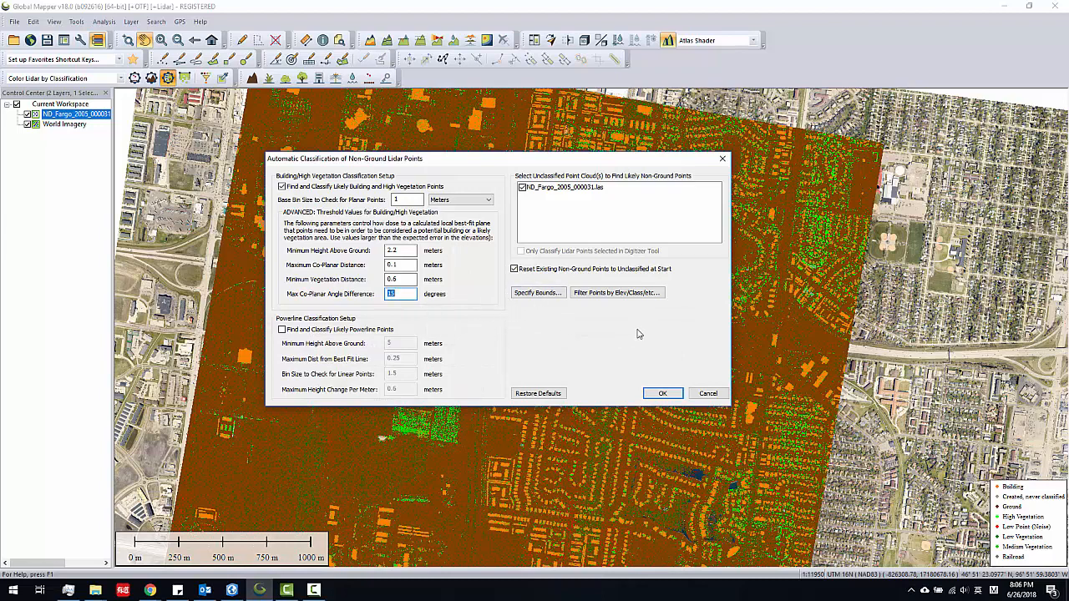
left_click(698, 396)
- Hide the World Imagery layer to show only the classified lidar points over the residential blocks
left_click_drag(589, 332, 552, 262)
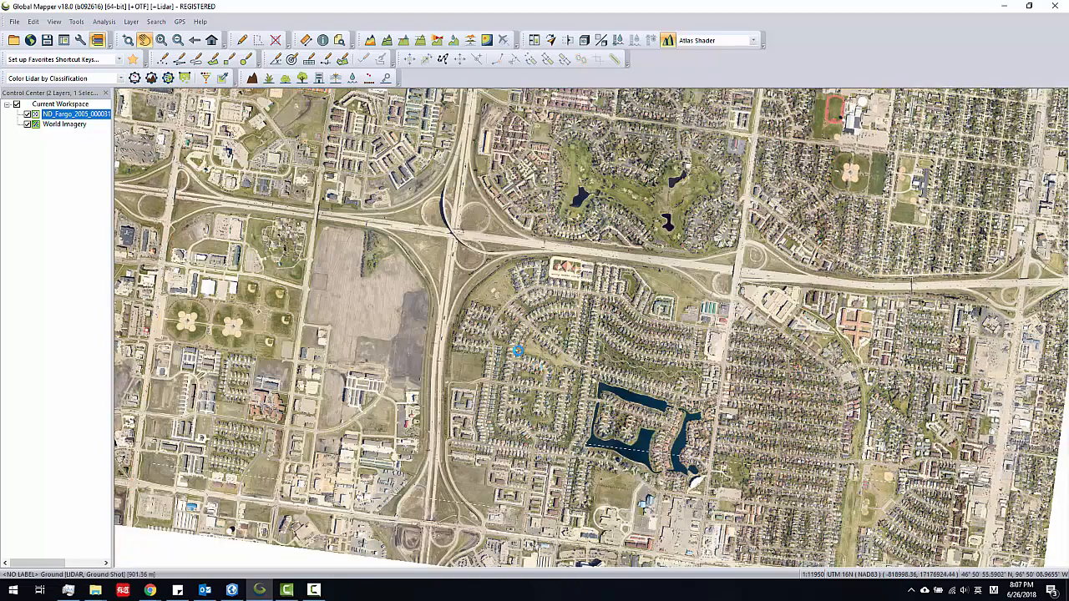
scroll(491, 327, "up", 1)
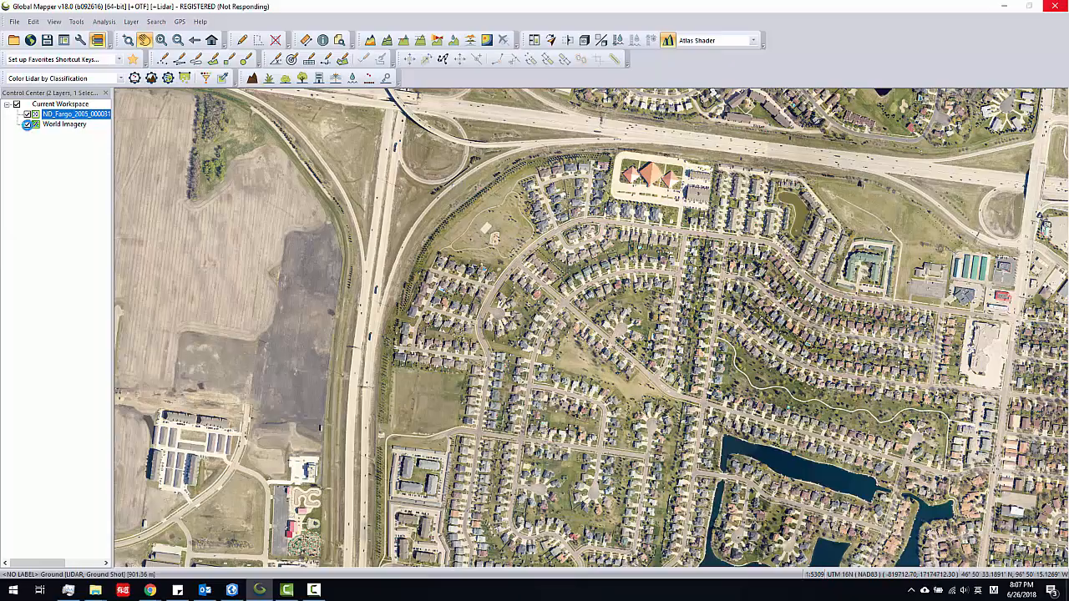
left_click(27, 123)
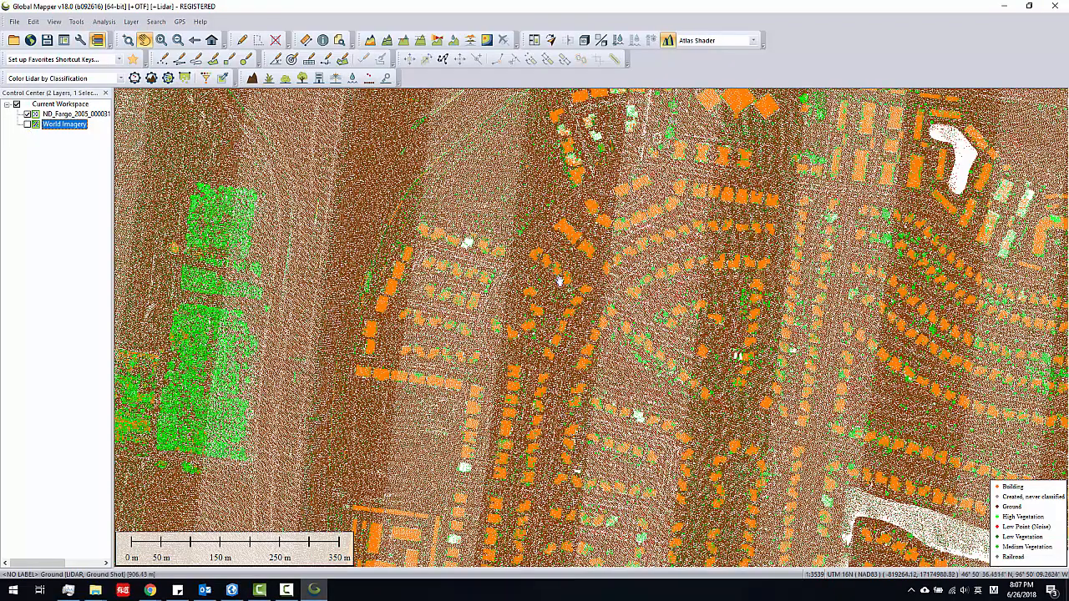
scroll(558, 281, "up", 4)
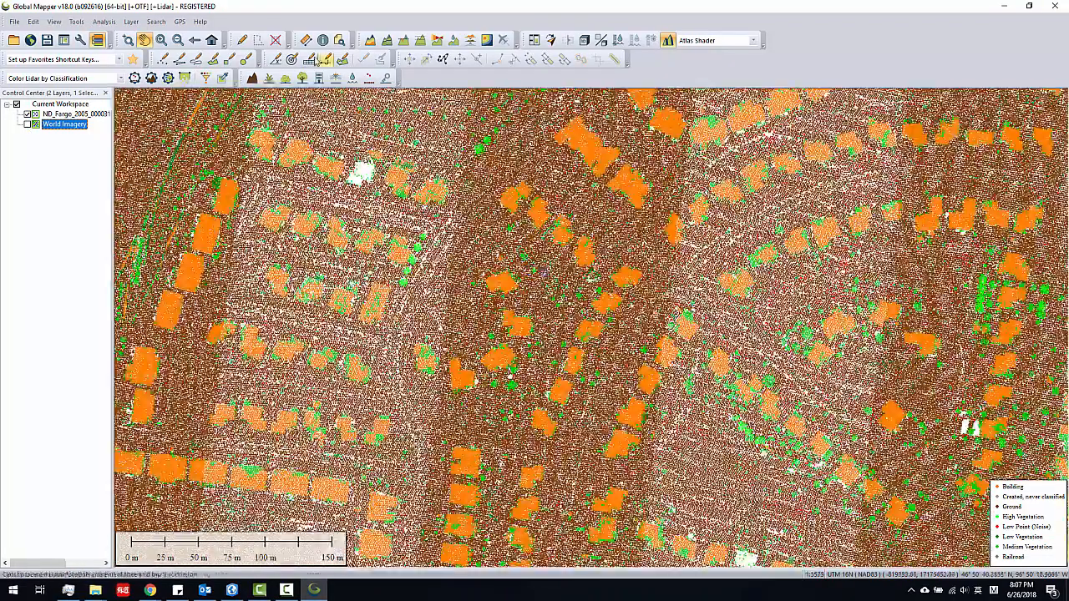
- Select a small block of lidar points between the houses with the Digitizer and review the classification choices for editing them, cancelling without changes
left_click(242, 41)
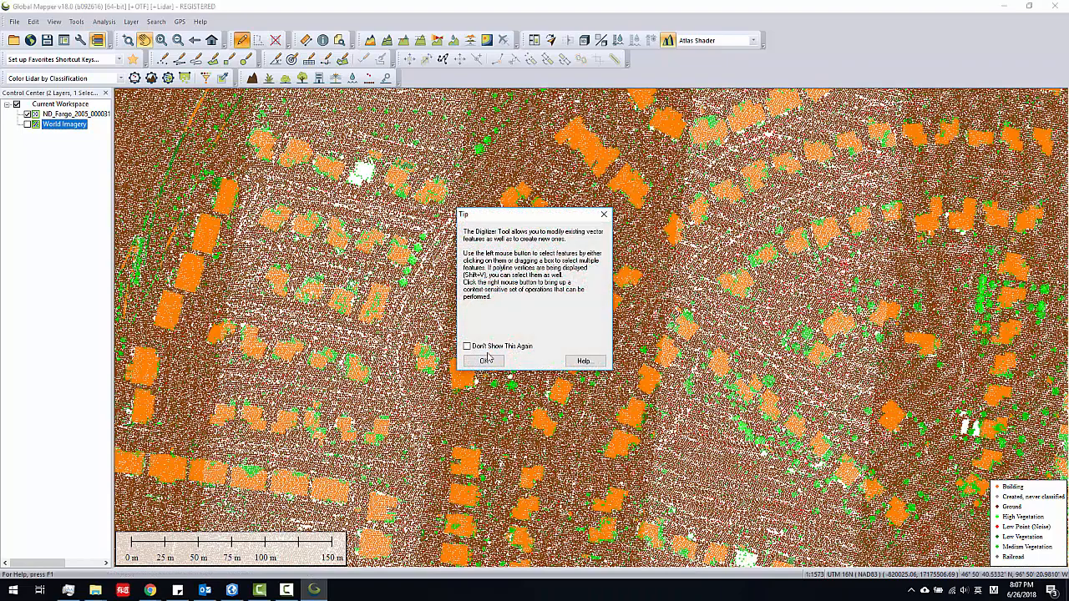
left_click(488, 359)
left_click_drag(451, 209, 495, 243)
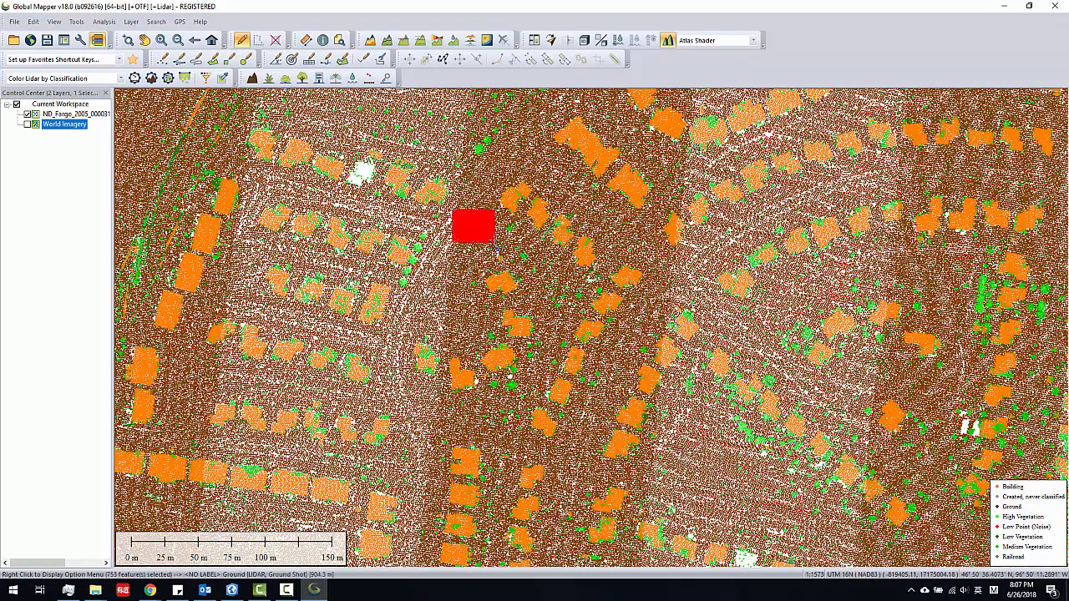
right_click(473, 225)
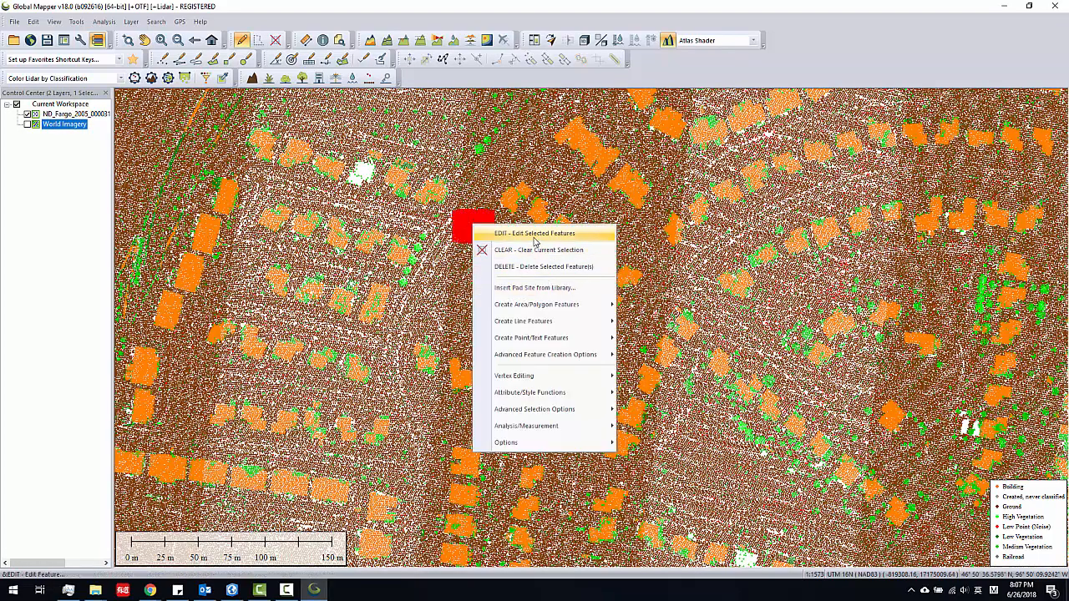
left_click(535, 234)
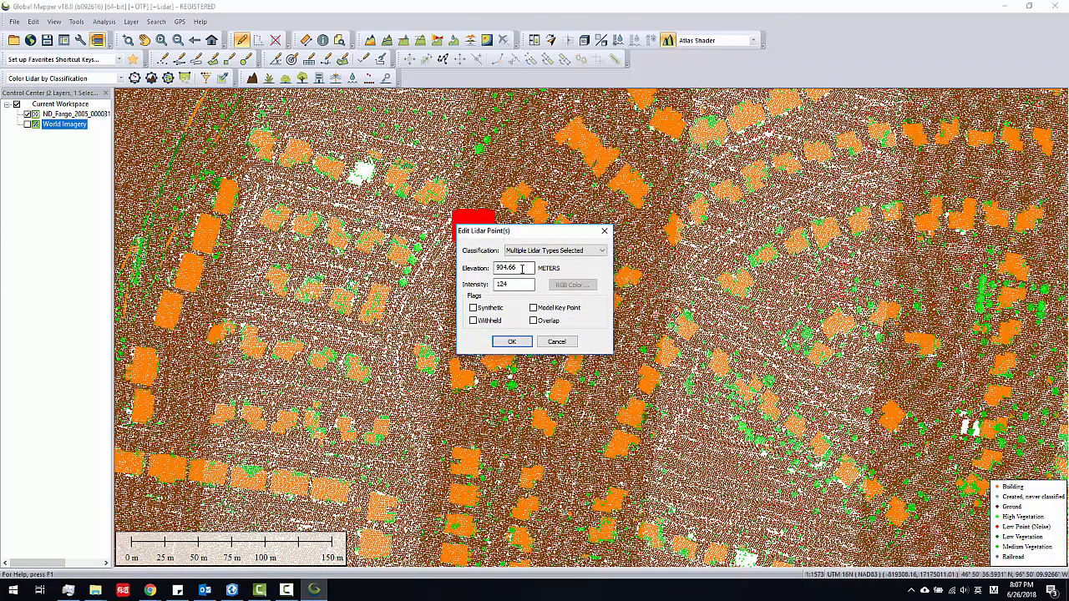
left_click(543, 252)
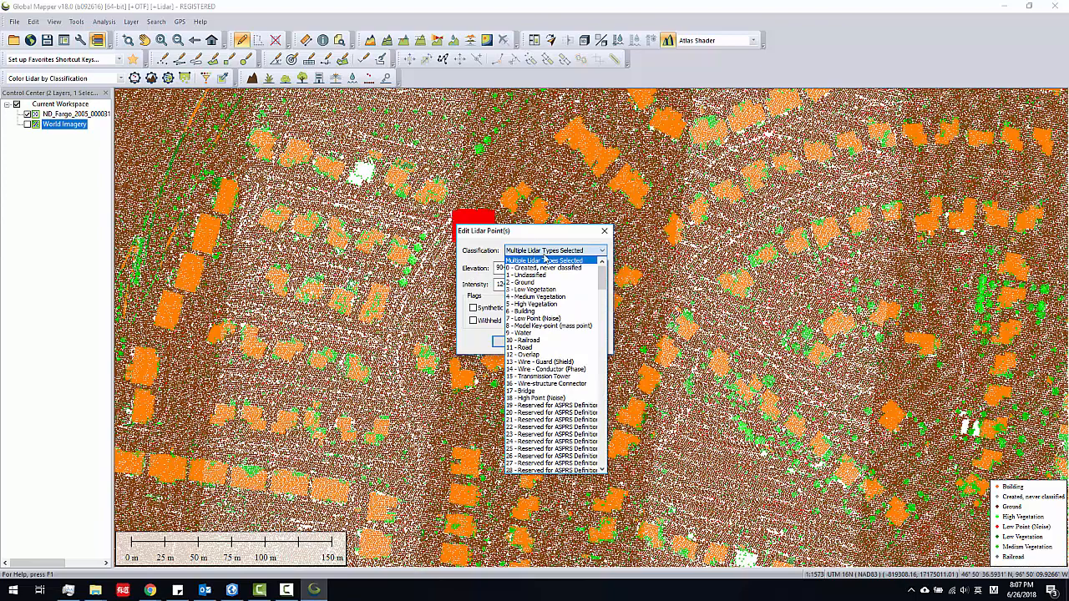
left_click(544, 260)
left_click(553, 342)
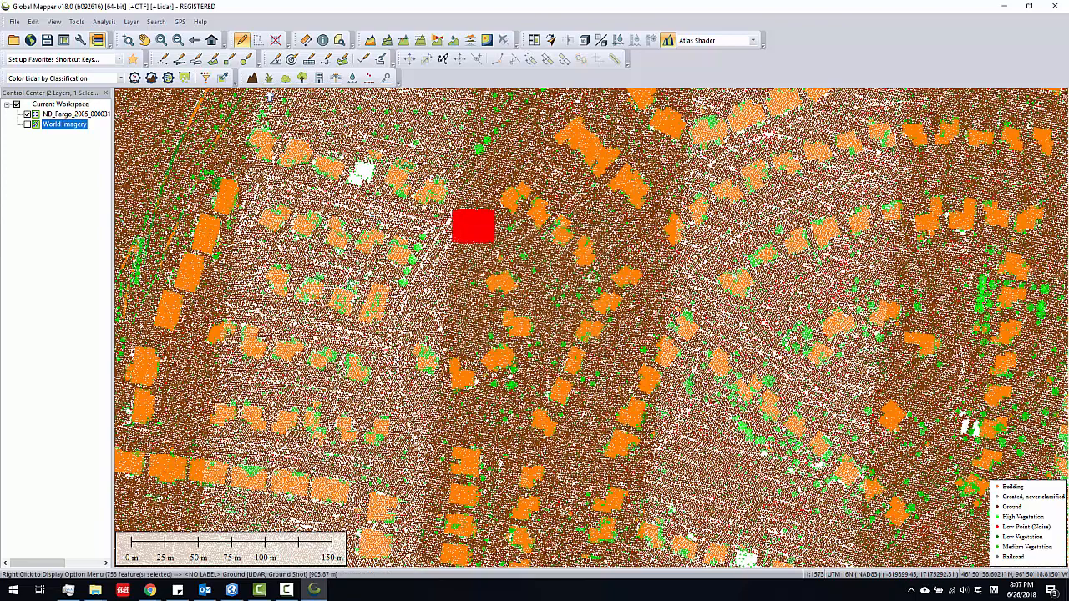
- Open the 3D view, inspect the classified point cloud using the rotate, zoom and walk modes, and close it
left_click(144, 41)
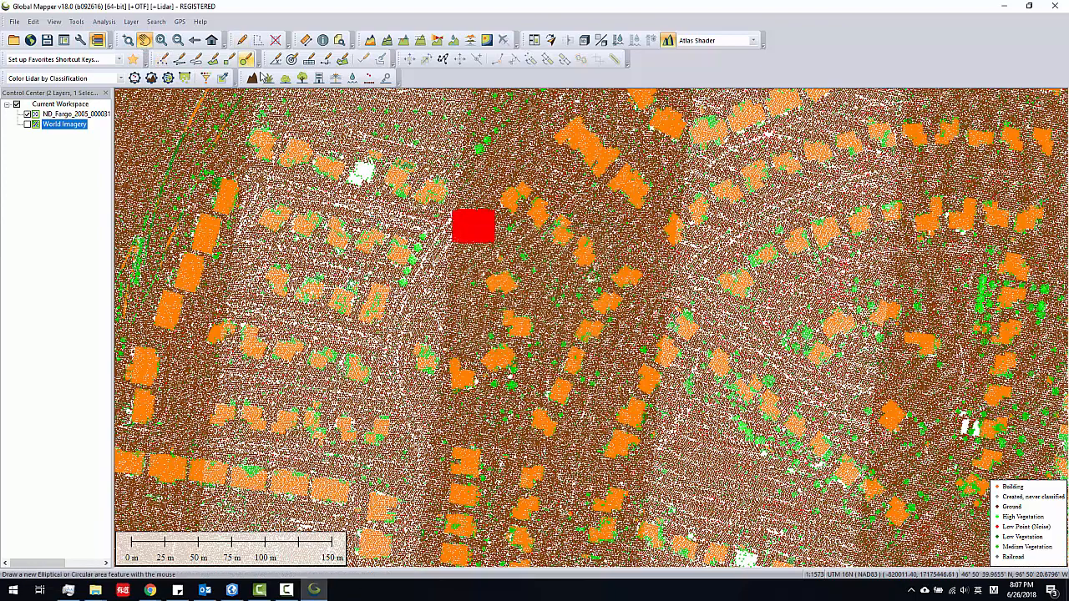
left_click(466, 221)
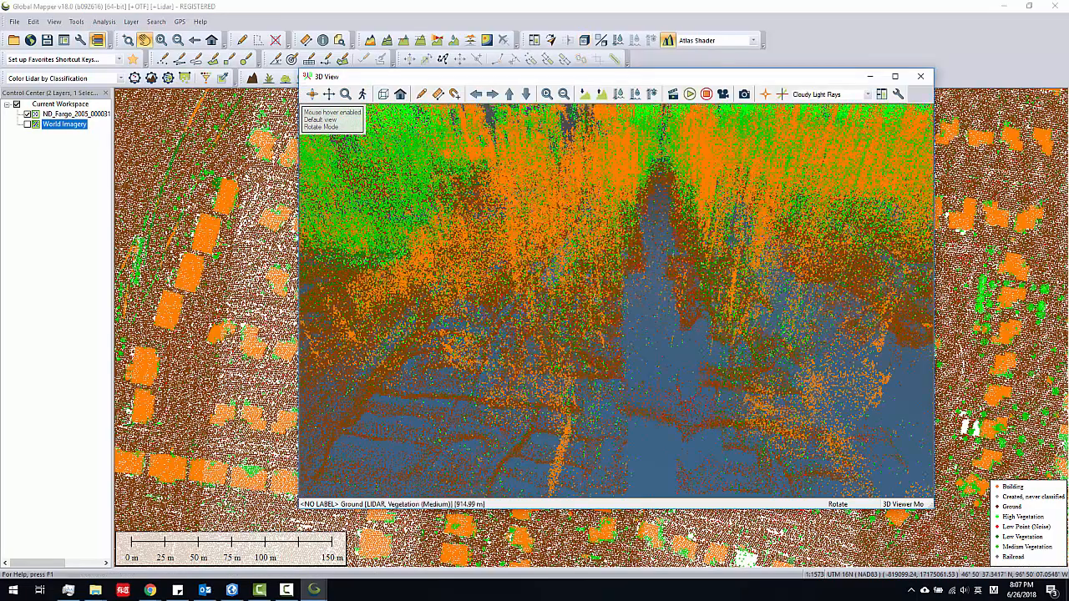
left_click_drag(588, 343, 587, 304)
scroll(586, 304, "down", 2)
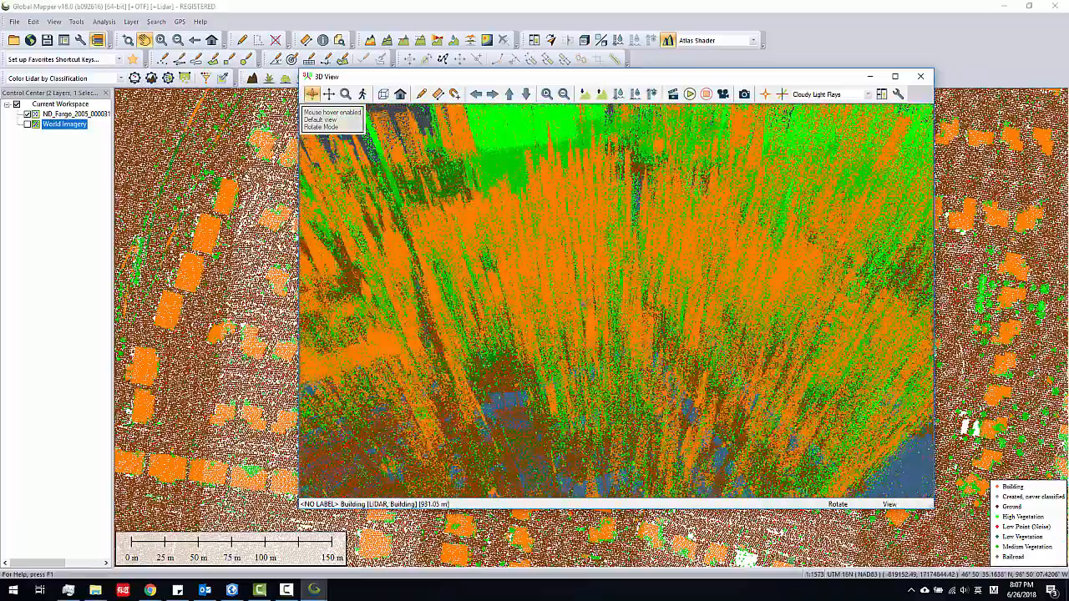
left_click_drag(587, 305, 494, 308)
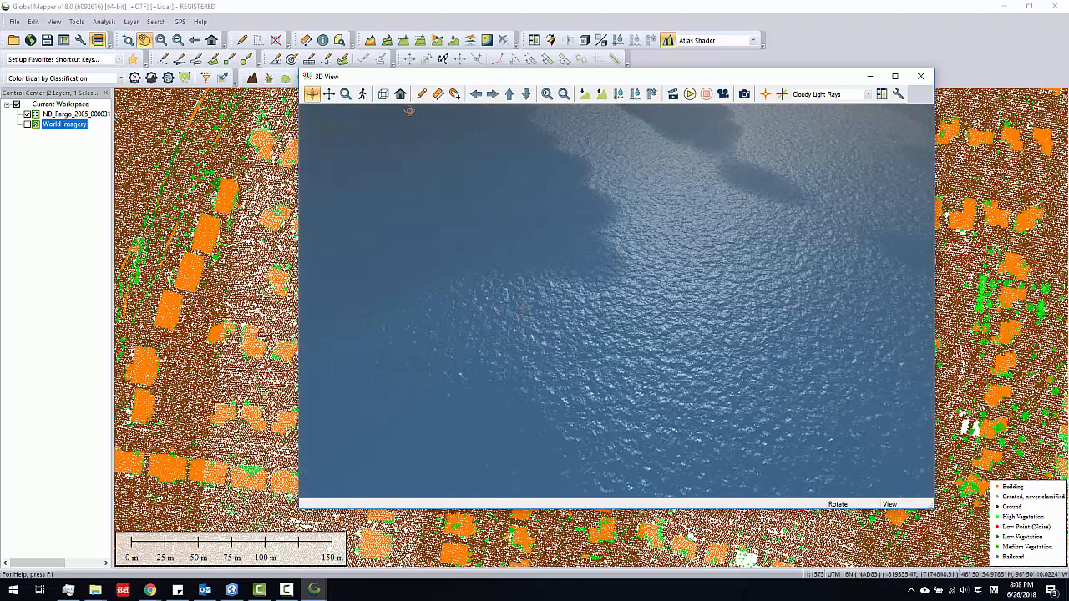
left_click(345, 96)
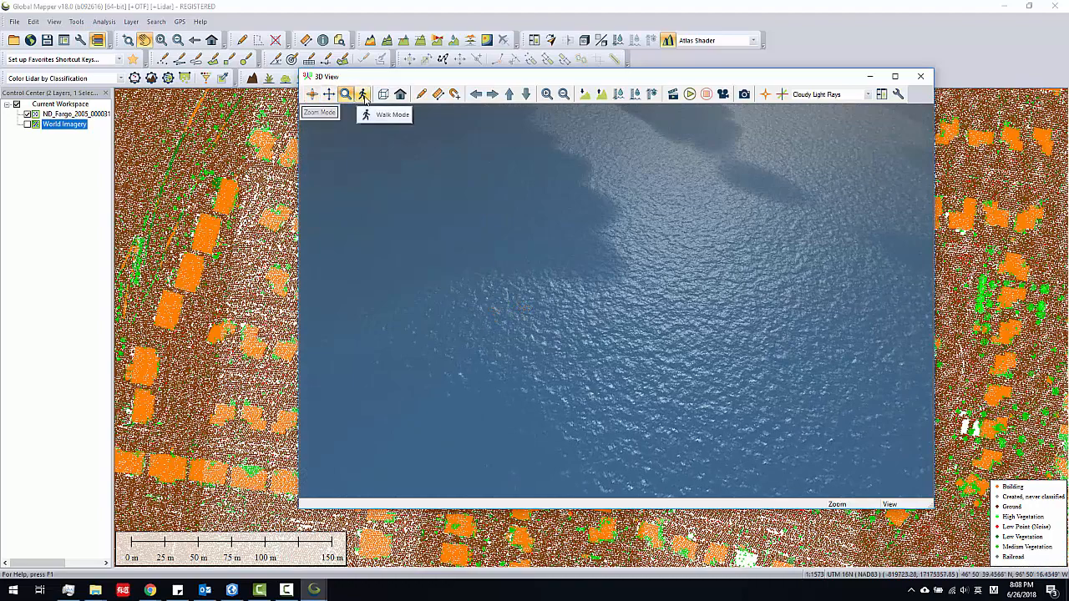
left_click(363, 97)
left_click_drag(595, 148, 601, 125)
left_click(312, 94)
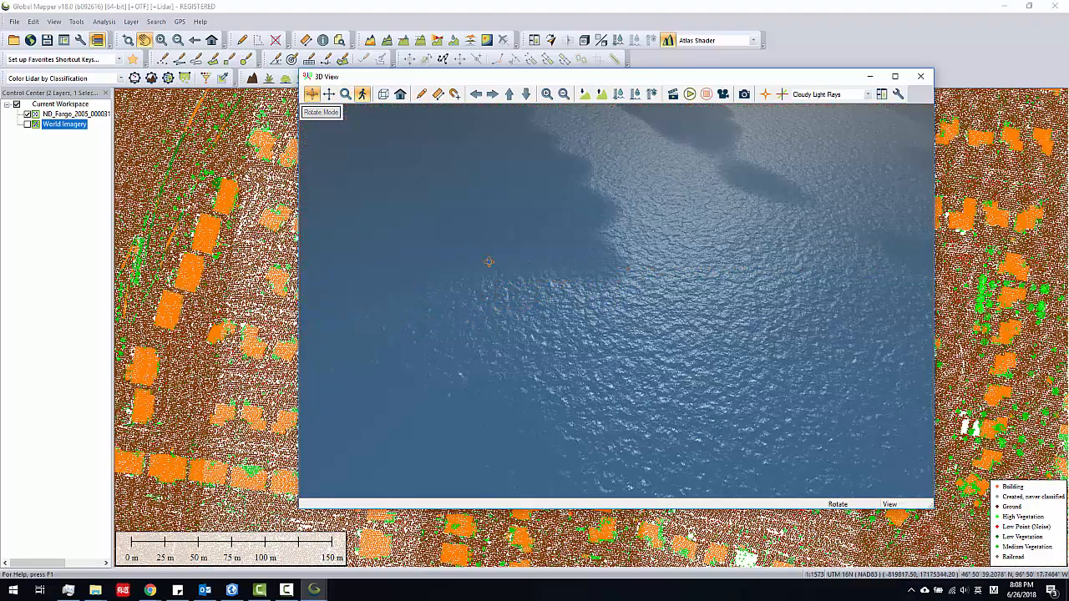
left_click_drag(489, 261, 659, 134)
left_click(921, 76)
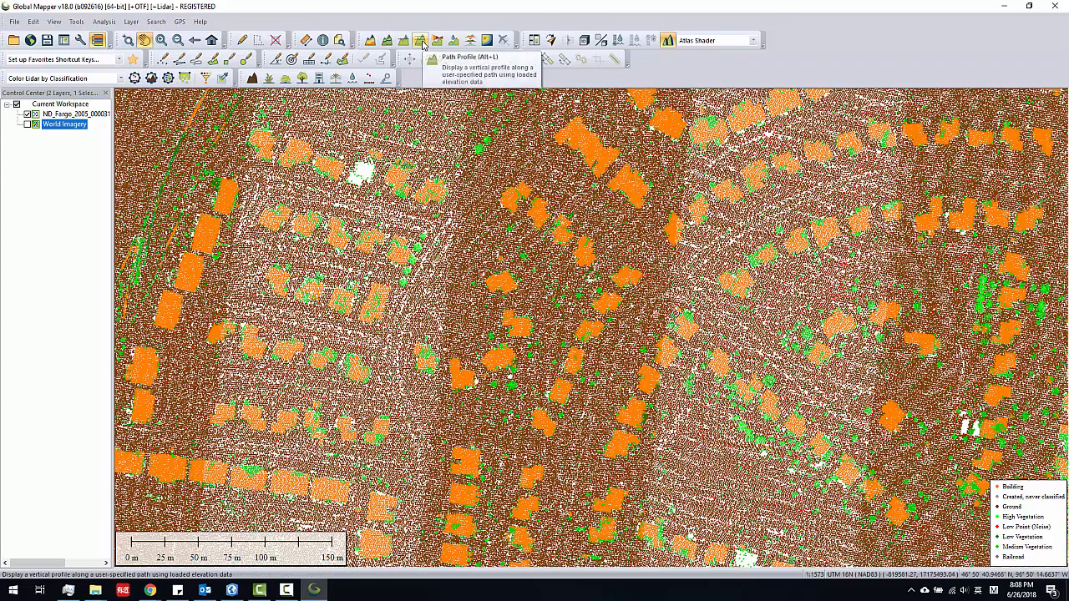
- Generate a path profile about 187 m long across the houses, examine its classified points, and inspect the path corridor on the map
left_click(422, 41)
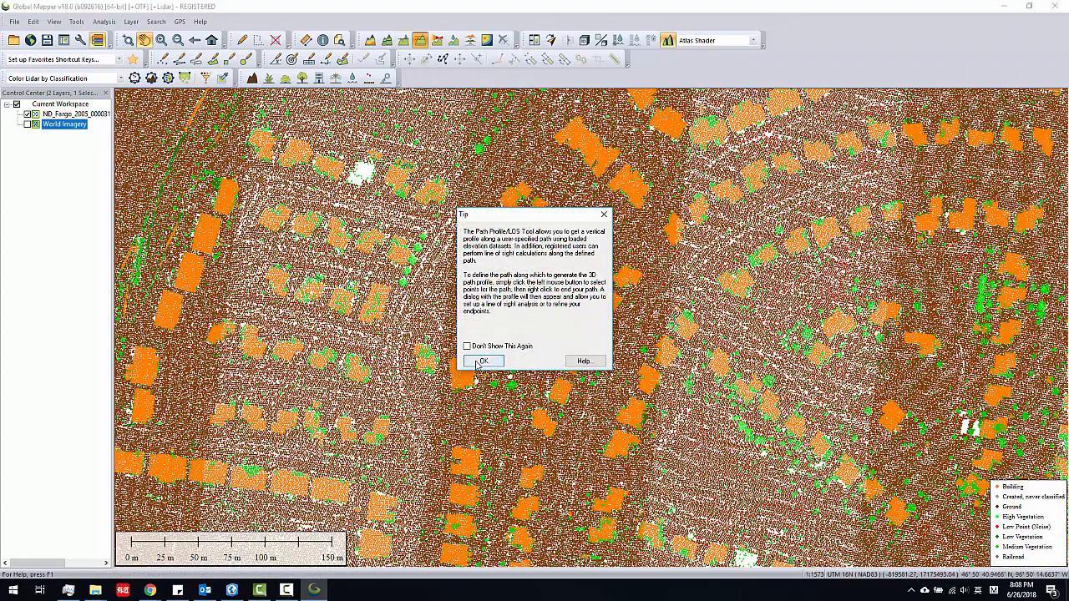
left_click(484, 361)
left_click(530, 351)
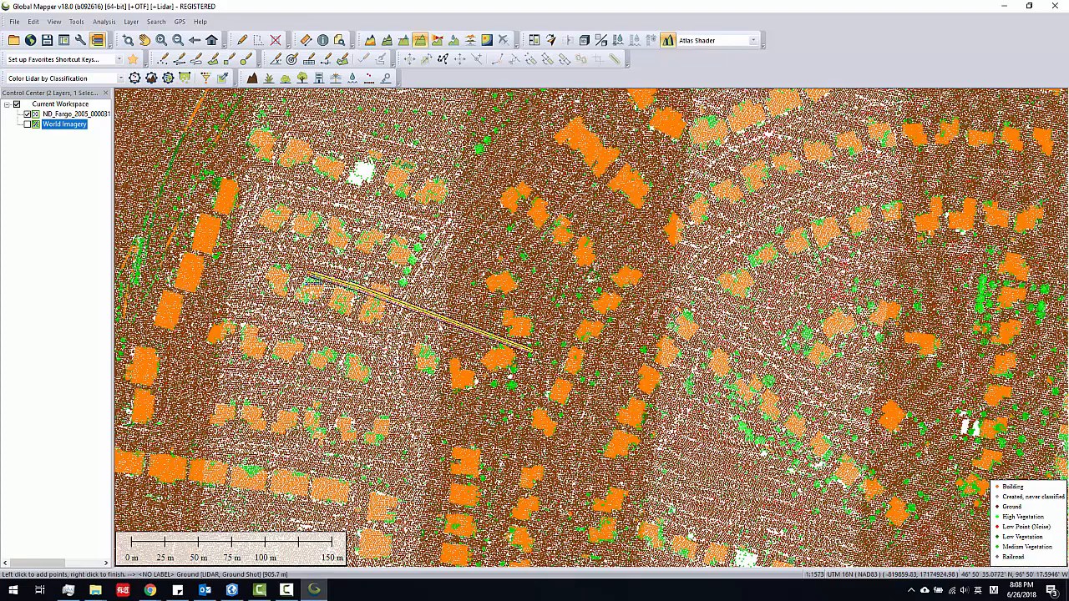
left_click(305, 273)
right_click(301, 278)
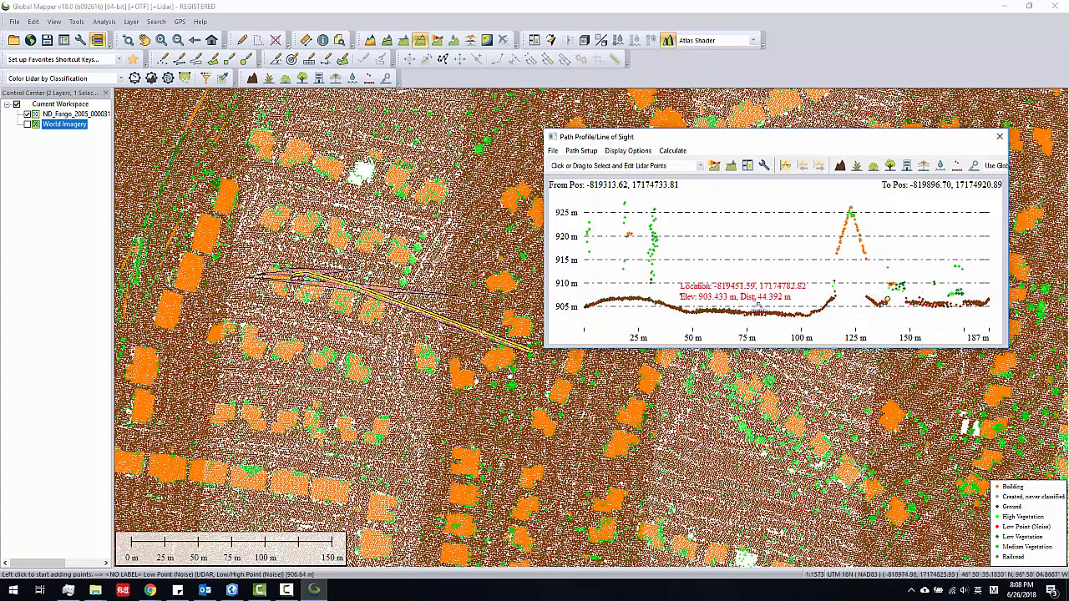
left_click(1000, 136)
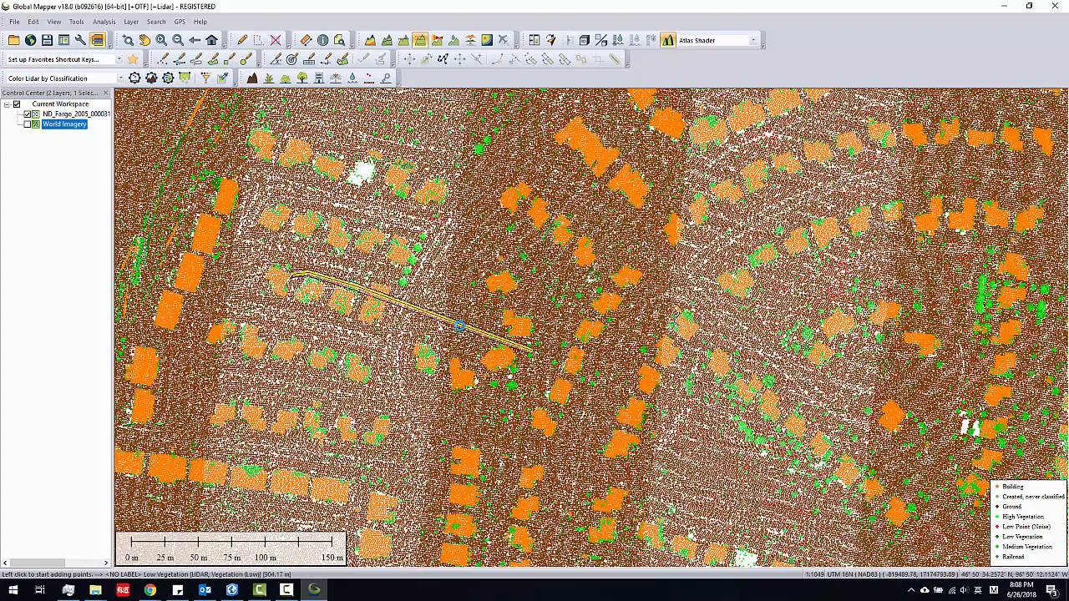
scroll(464, 330, "up", 3)
scroll(480, 335, "up", 1)
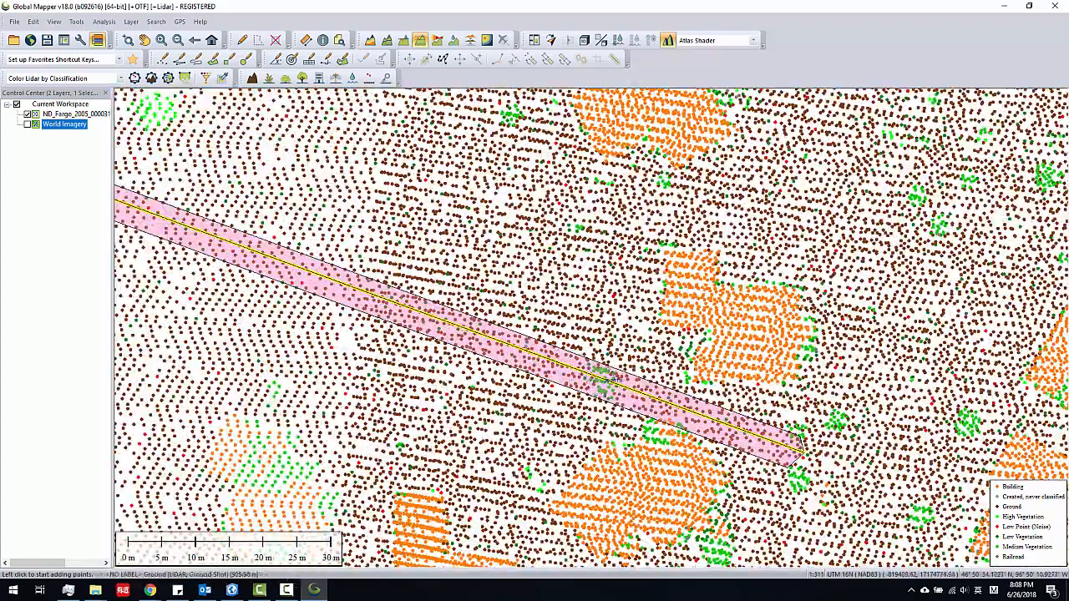
scroll(599, 382, "down", 3)
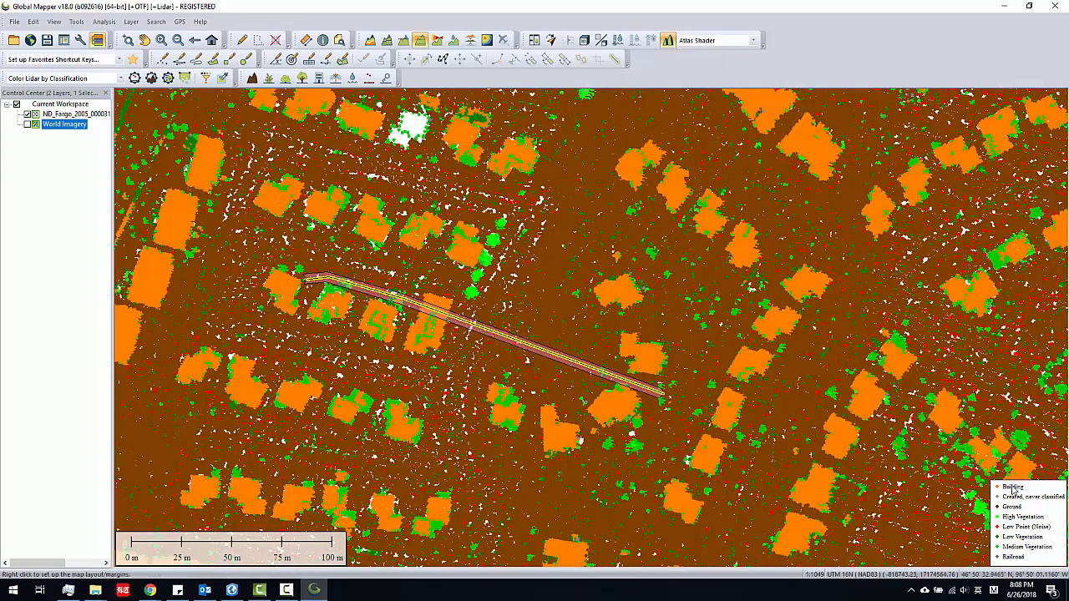
- Color the lidar points by elevation and restore the coloring by classification
left_click(76, 78)
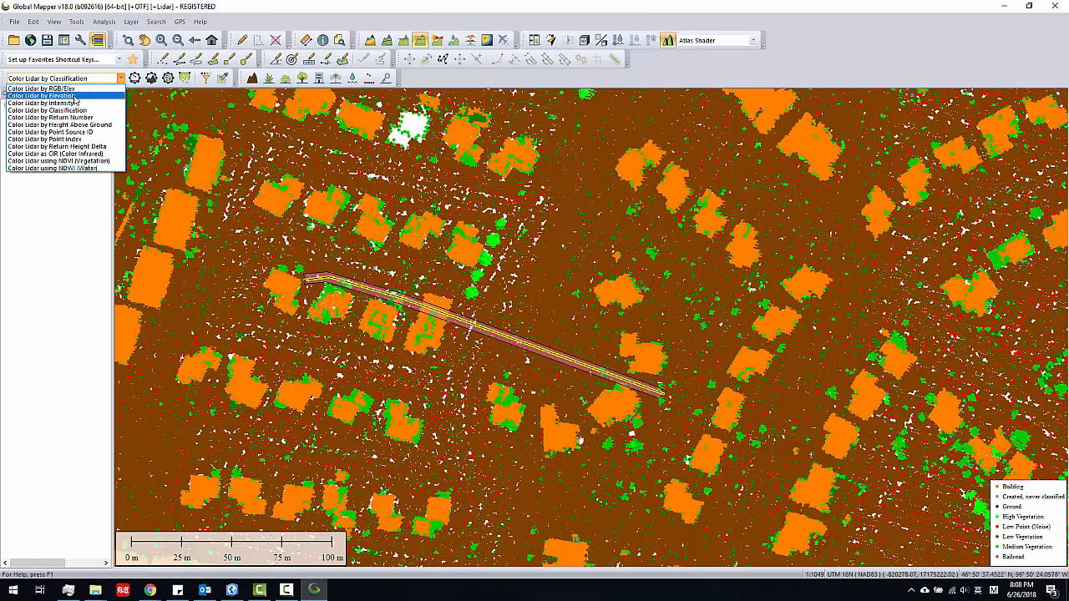
left_click(73, 96)
left_click(73, 78)
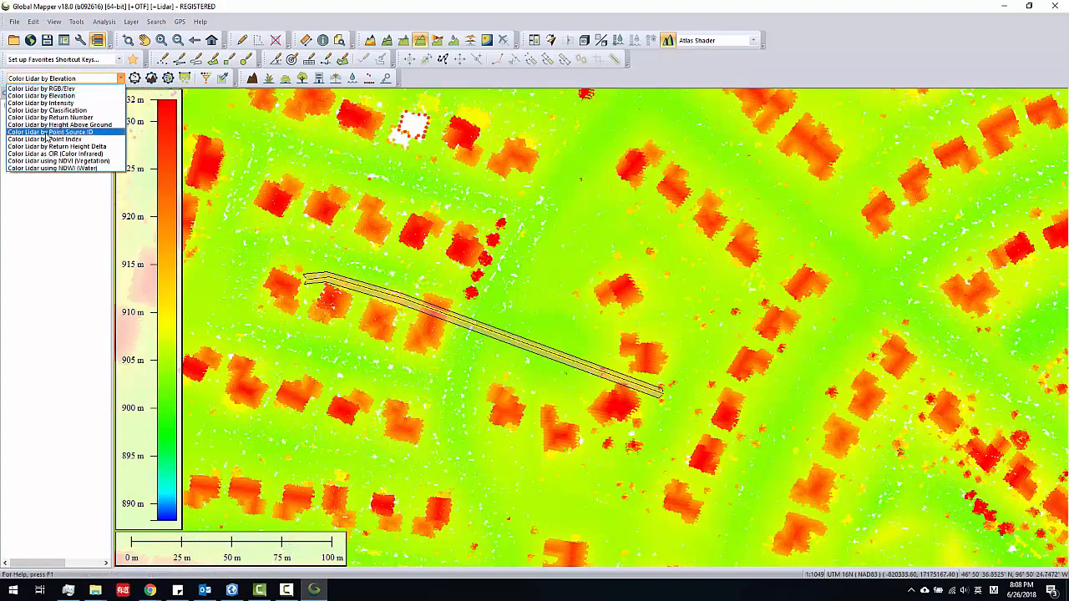
left_click(67, 111)
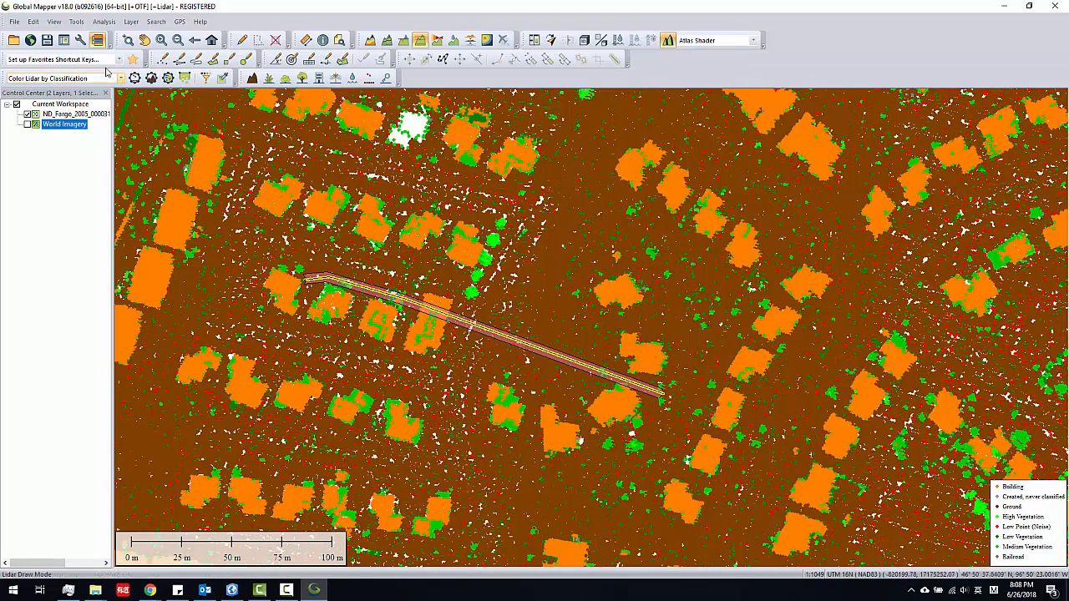
- Configure the map legend to display based on loaded vector types and accept the configuration
left_click(81, 41)
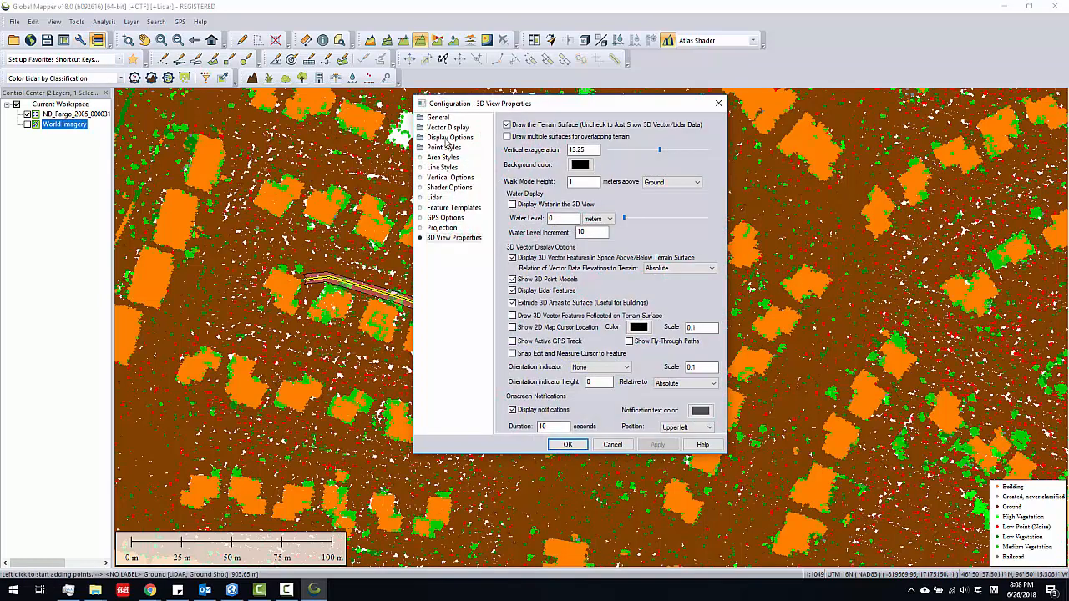
left_click(449, 139)
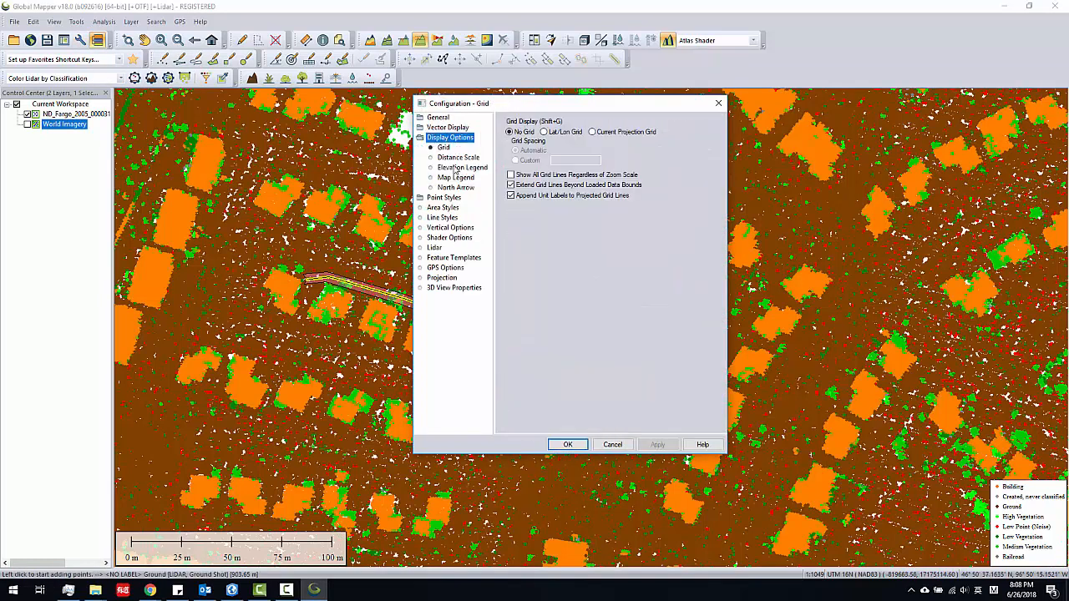
left_click(455, 177)
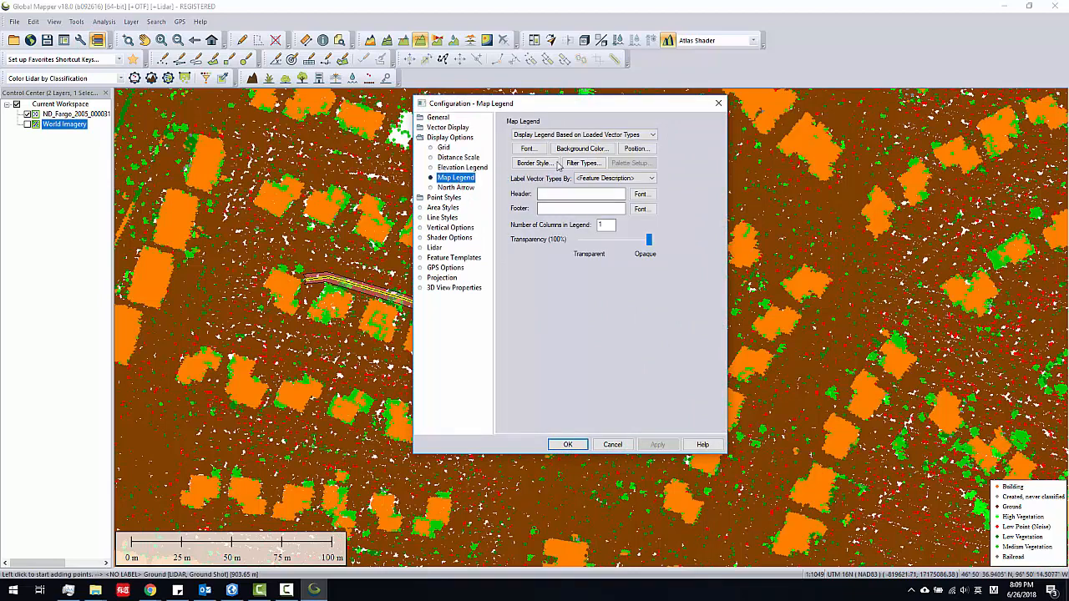
left_click(574, 135)
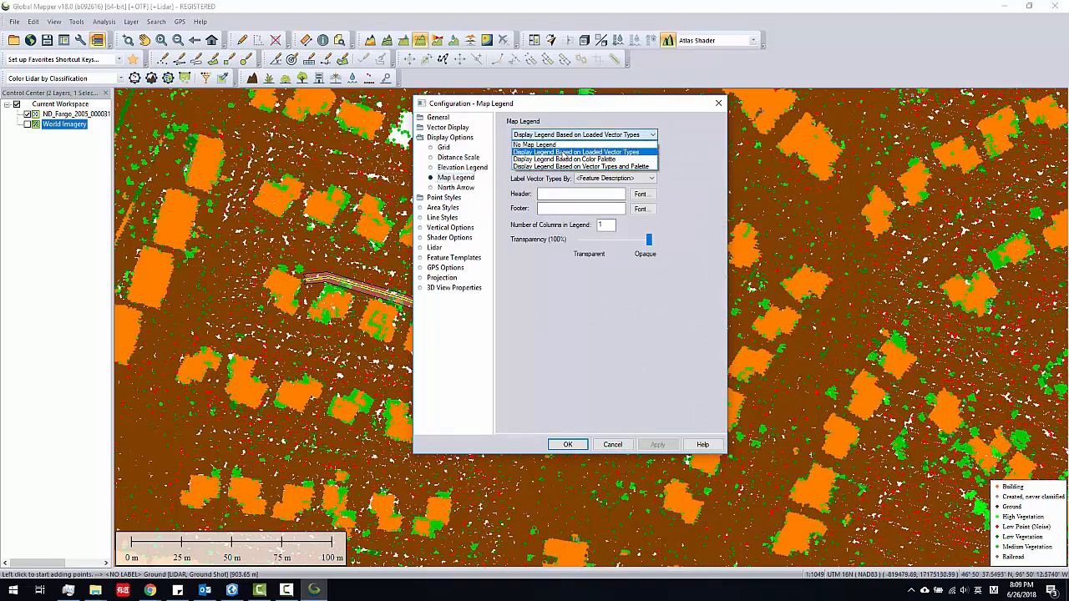
left_click(565, 153)
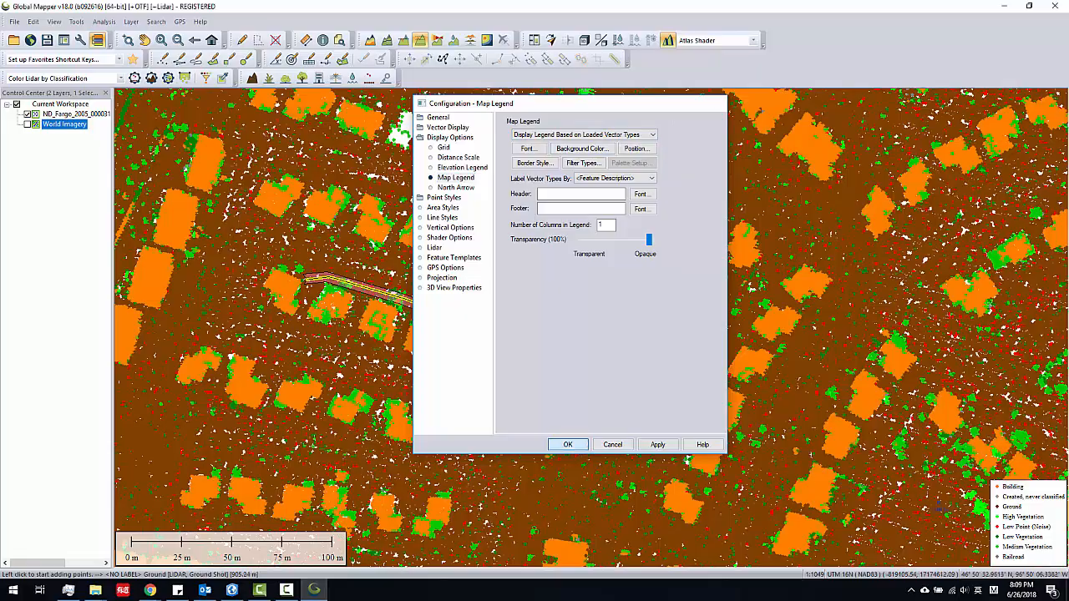
left_click(567, 445)
scroll(791, 422, "down", 2)
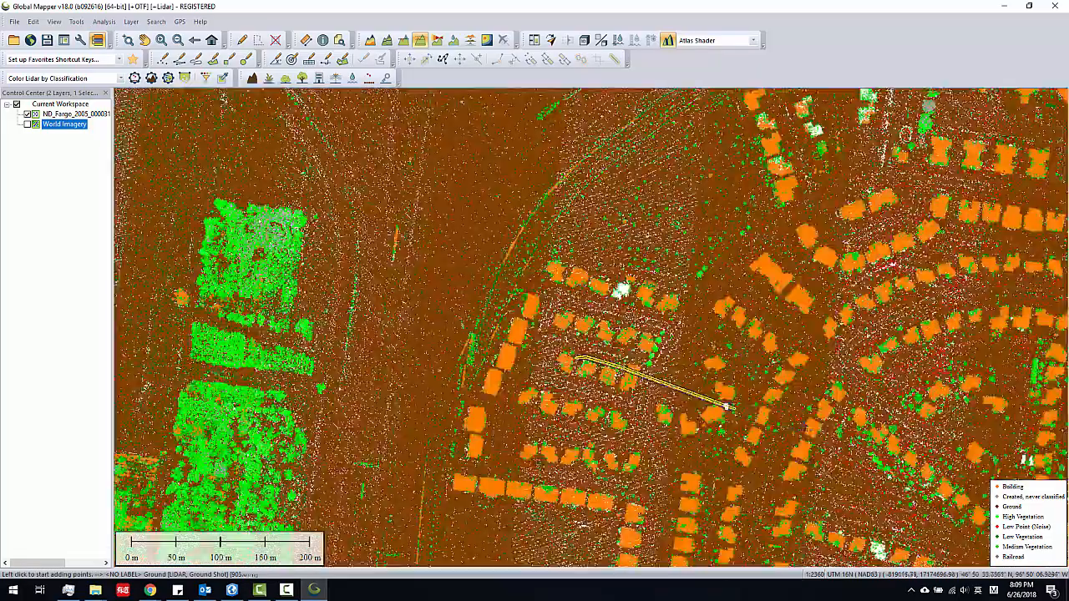
scroll(514, 361, "down", 1)
scroll(654, 394, "down", 1)
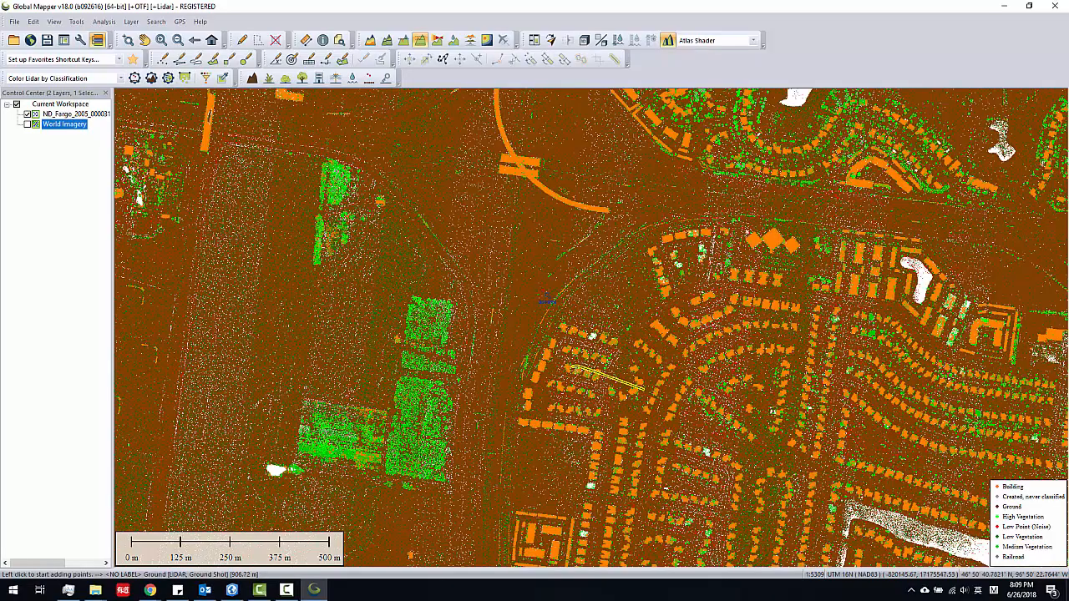
left_click_drag(592, 314, 558, 308)
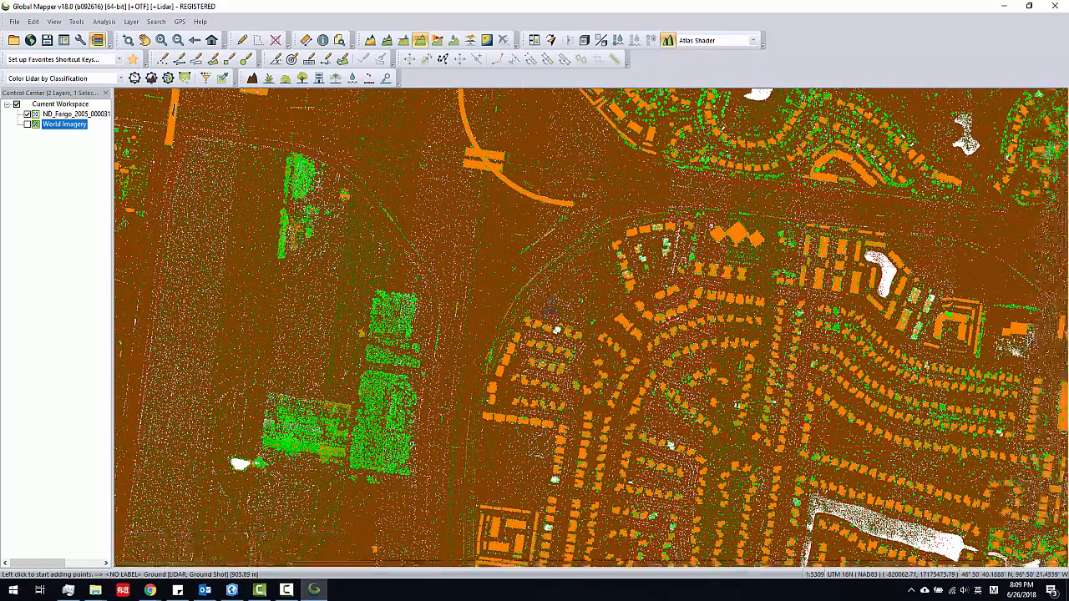
left_click_drag(614, 332, 573, 315)
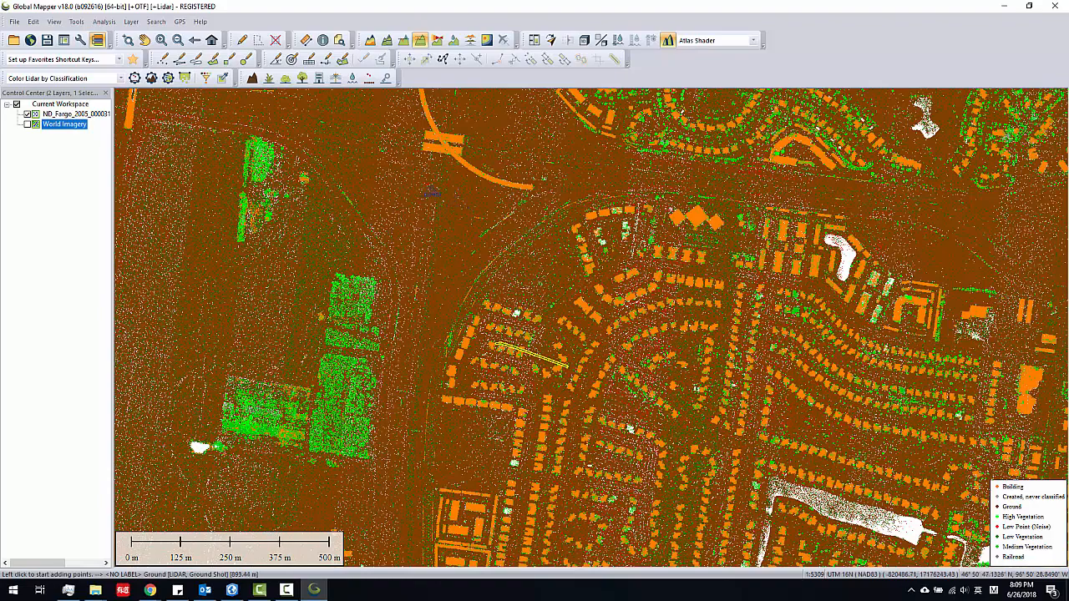
- Select the ND_Fargo lidar layer, close Global Mapper, and switch to ArcGIS Pro to view the whole lidar tile outline on the map
left_click(84, 115)
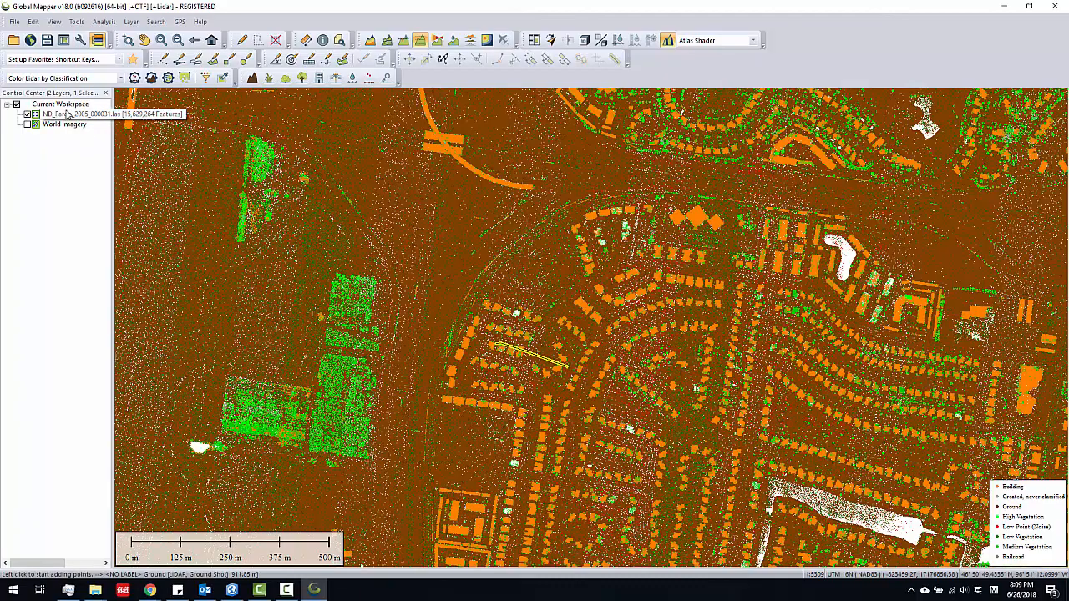
left_click(1055, 9)
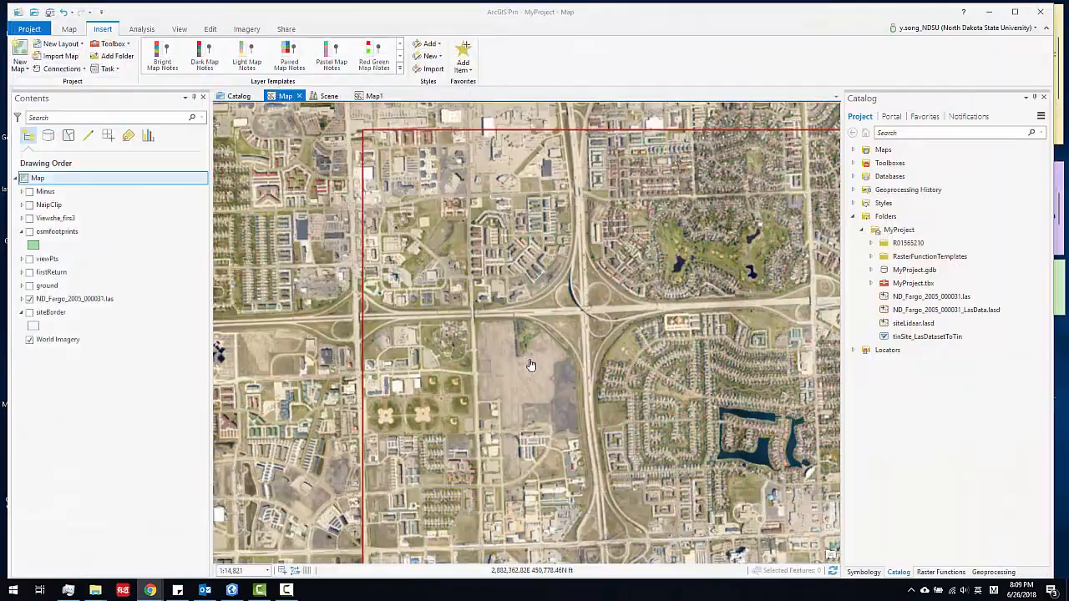
left_click_drag(547, 349, 487, 336)
scroll(487, 336, "down", 2)
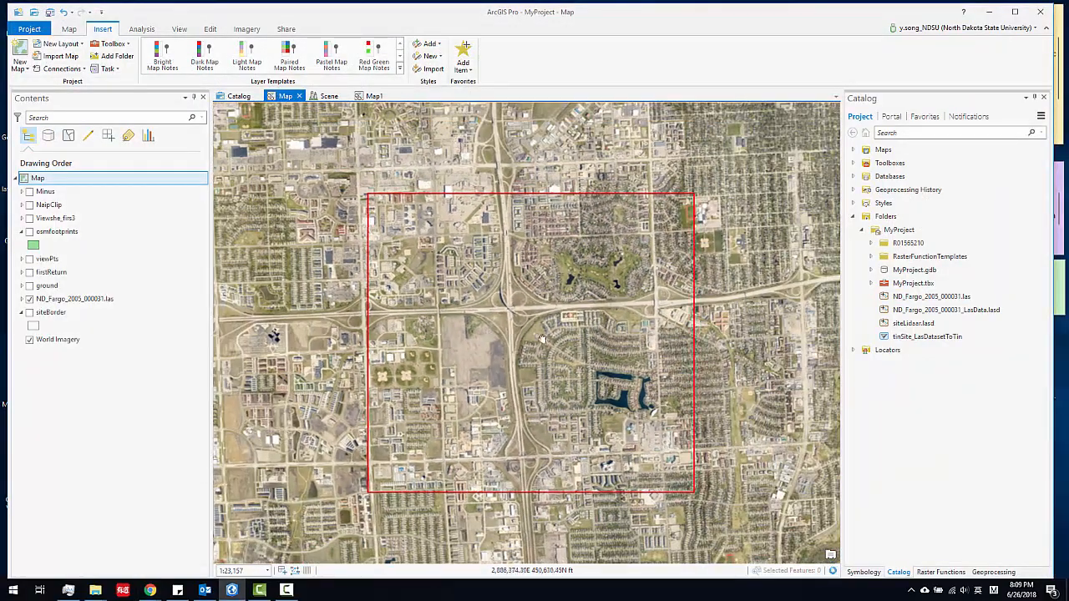
left_click_drag(368, 281, 317, 271)
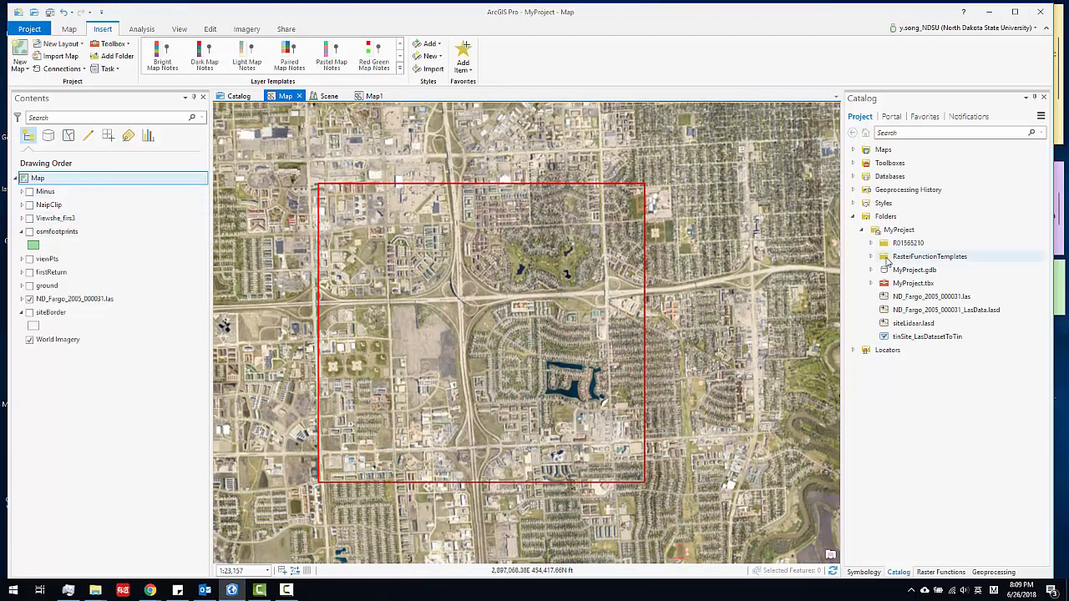
- Refresh the MyProject folder in the project catalog and select the ND_Fargo_2005_000031.las file
right_click(888, 234)
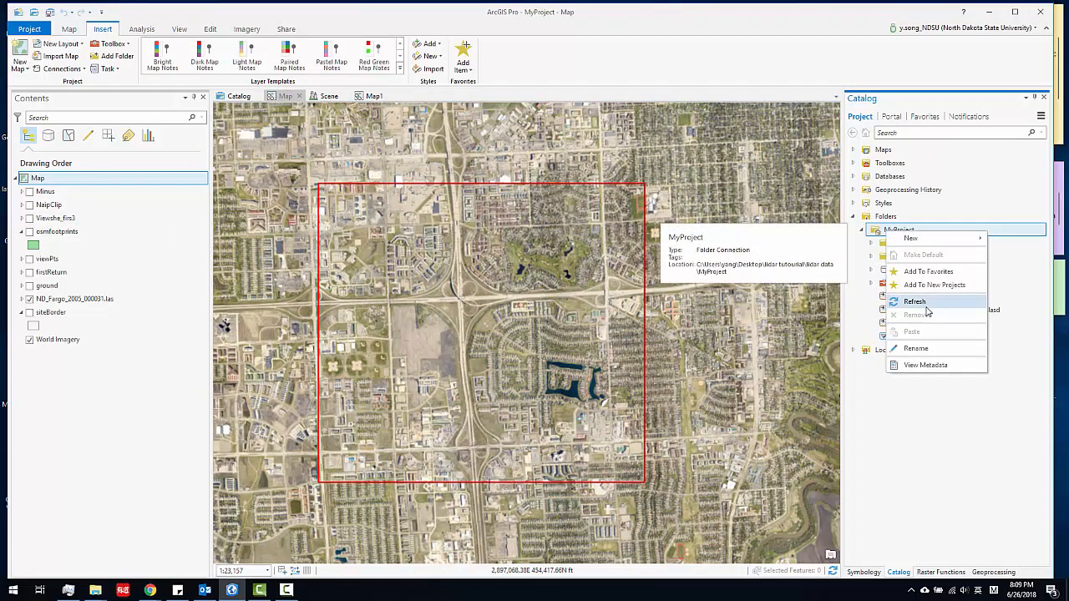
left_click(914, 299)
left_click(912, 299)
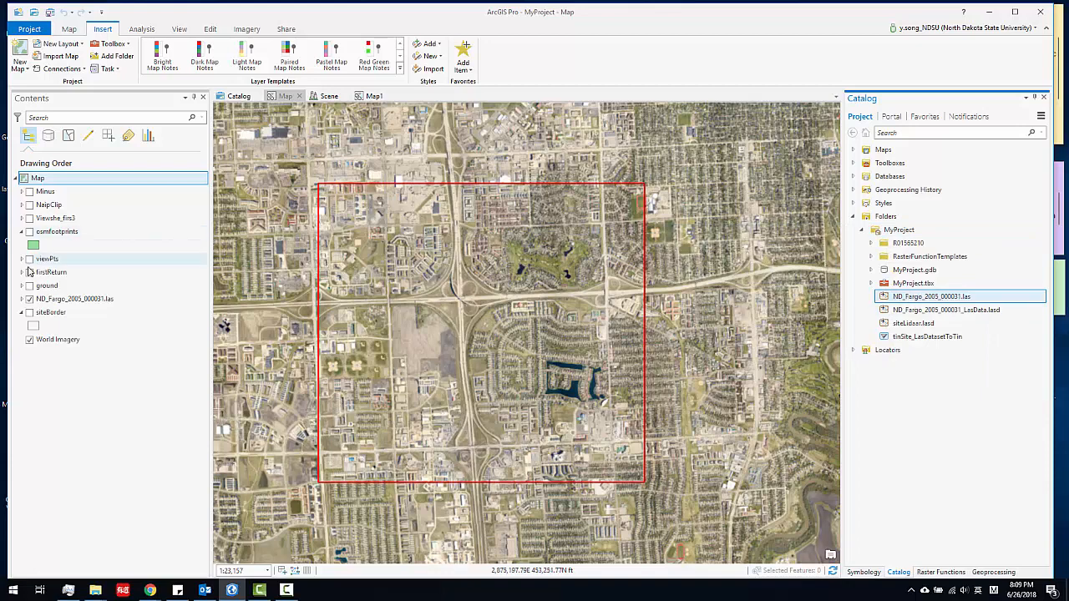
- Examine the displayed ND_Fargo_2005_000031.las points against the imagery around the tree-covered field edge, the highway interchange and the neighboring houses
scroll(356, 390, "up", 4)
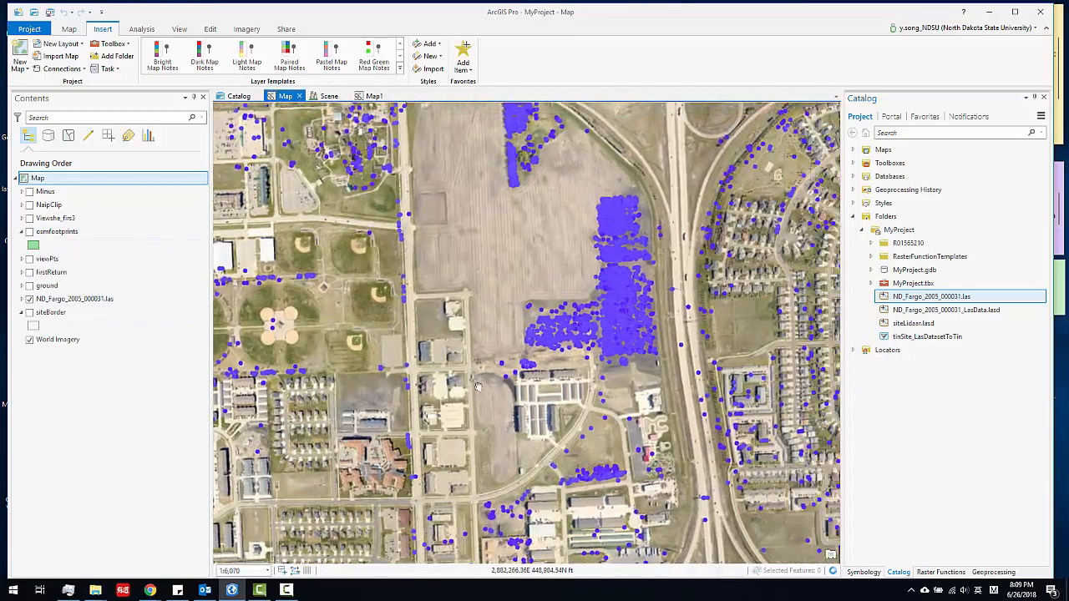
left_click_drag(515, 382, 478, 387)
left_click_drag(647, 366, 564, 403)
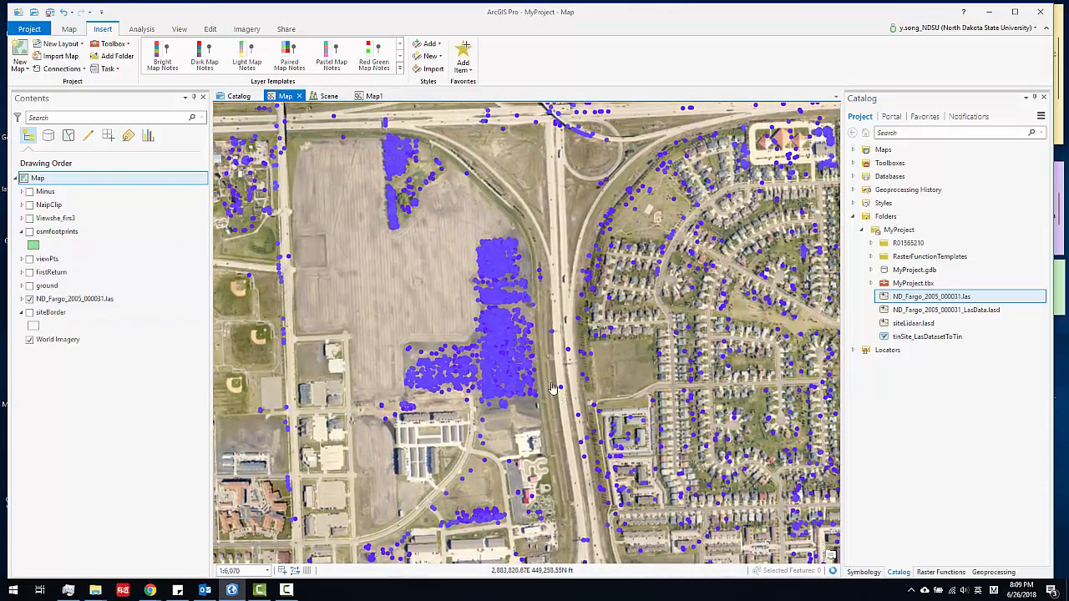
left_click_drag(578, 122, 546, 264)
scroll(546, 264, "up", 4)
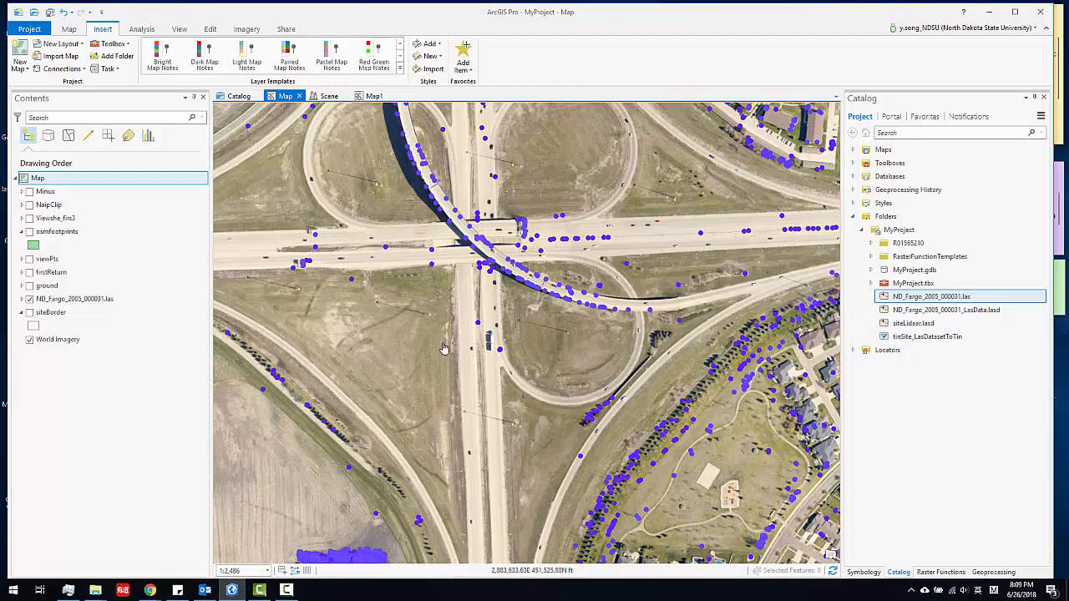
scroll(451, 325, "down", 3)
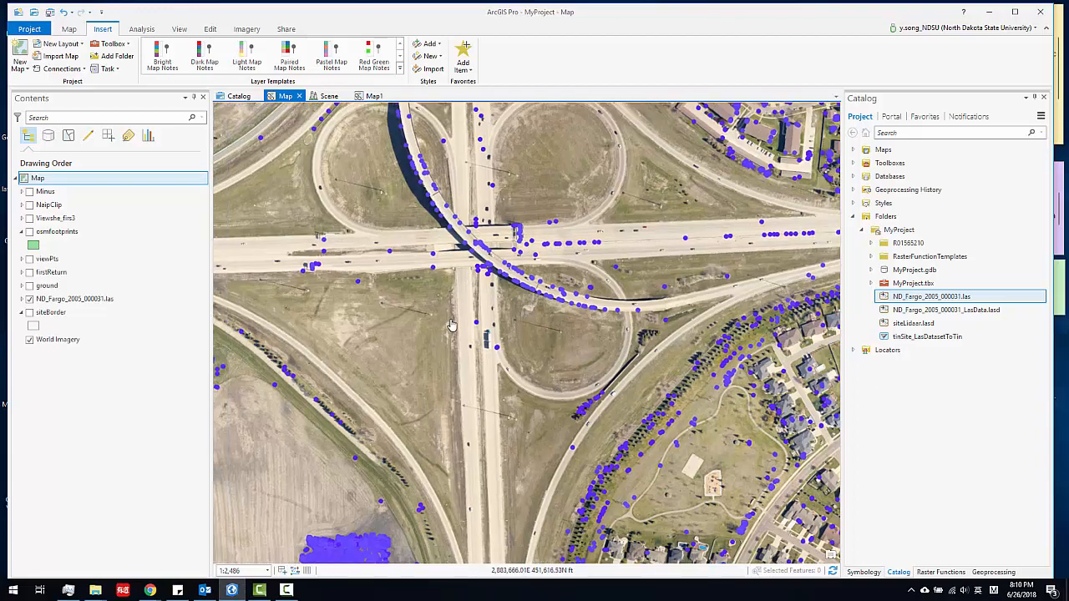
scroll(451, 325, "down", 2)
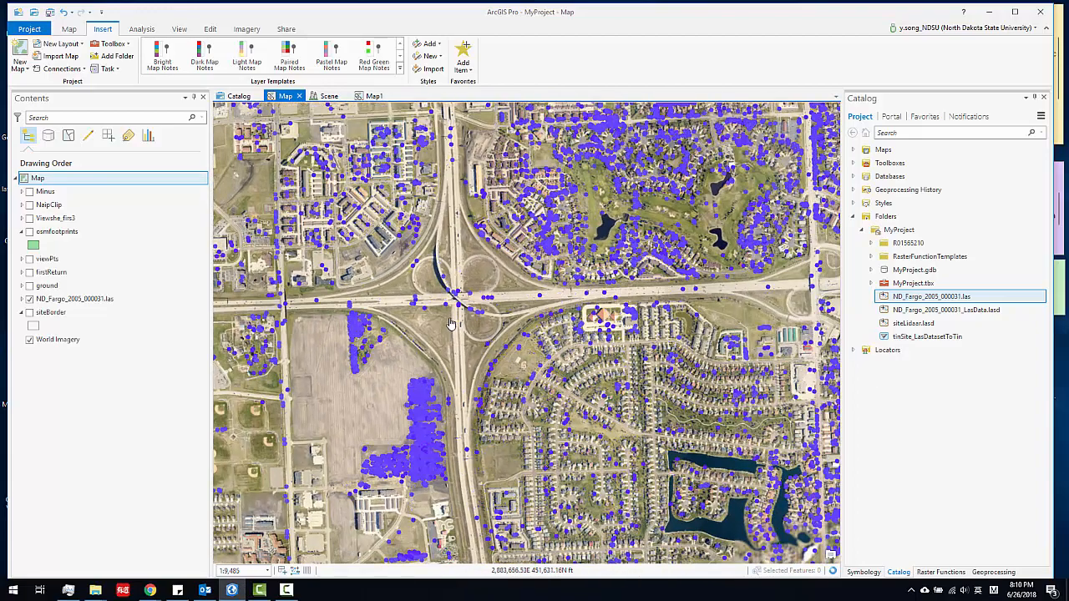
scroll(451, 325, "up", 1)
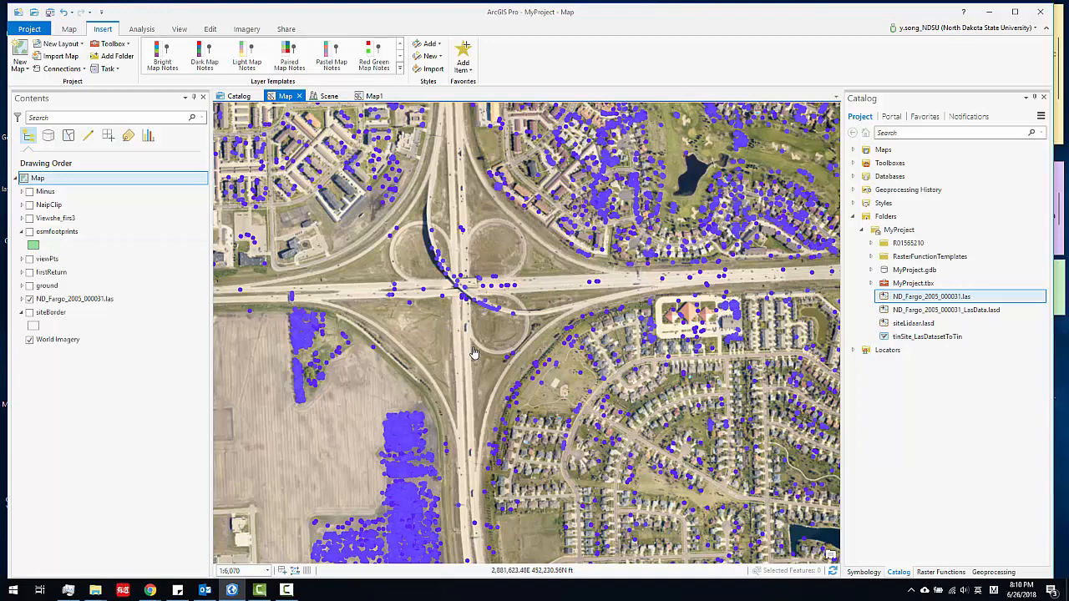
left_click_drag(464, 344, 485, 340)
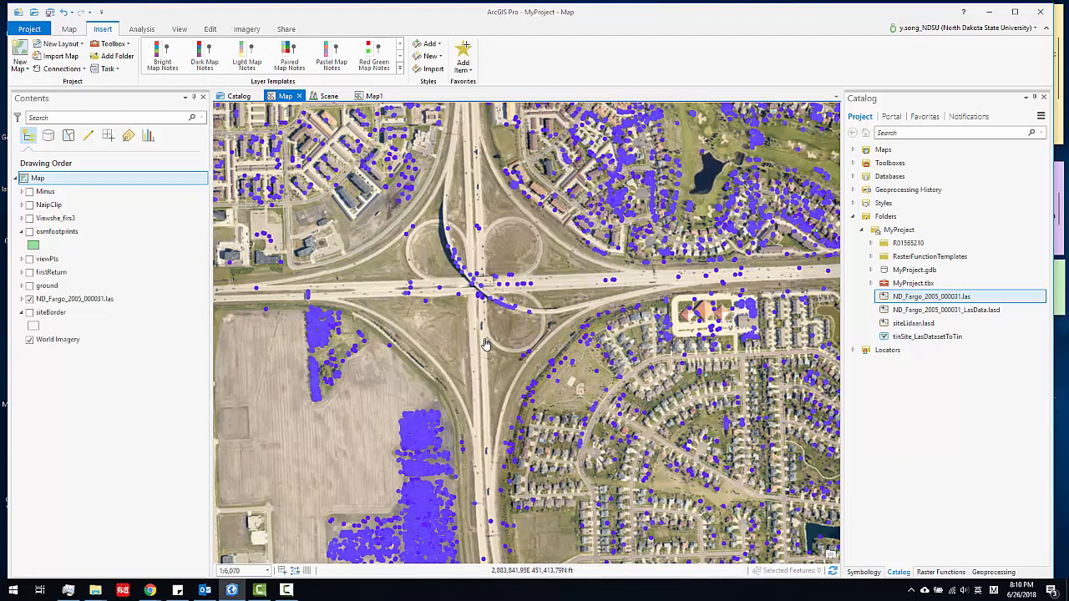